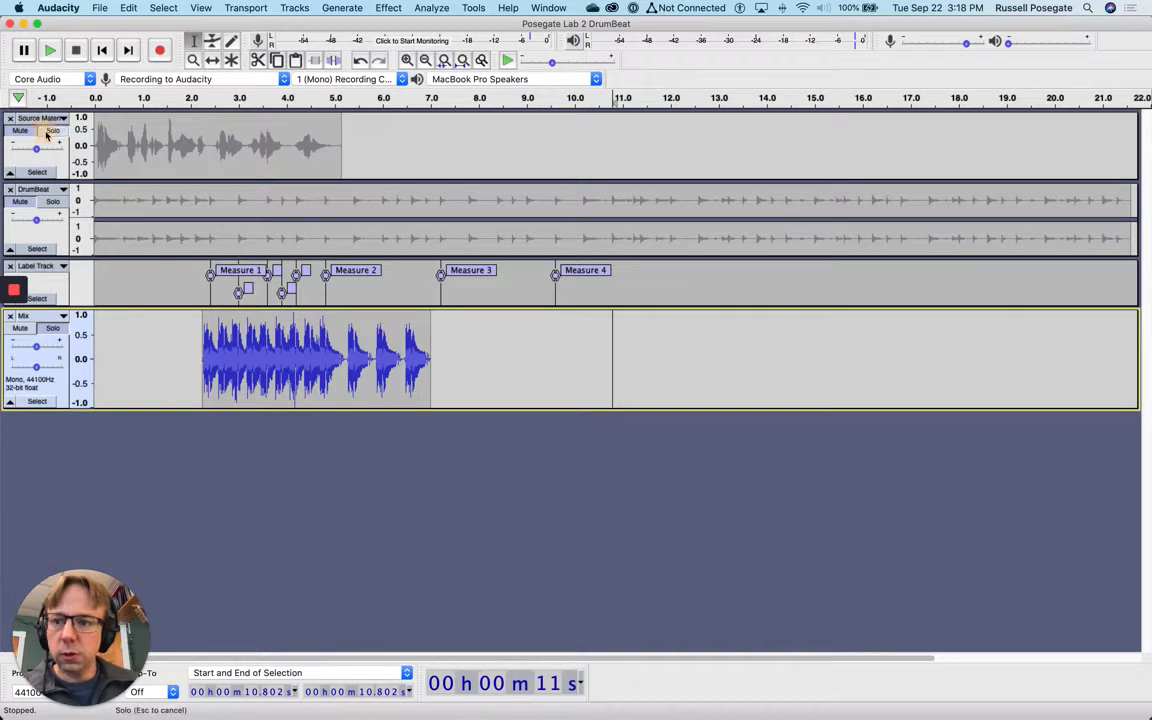
Solo the Source Material track and play part of its first two seconds
click(40, 124)
click(50, 52)
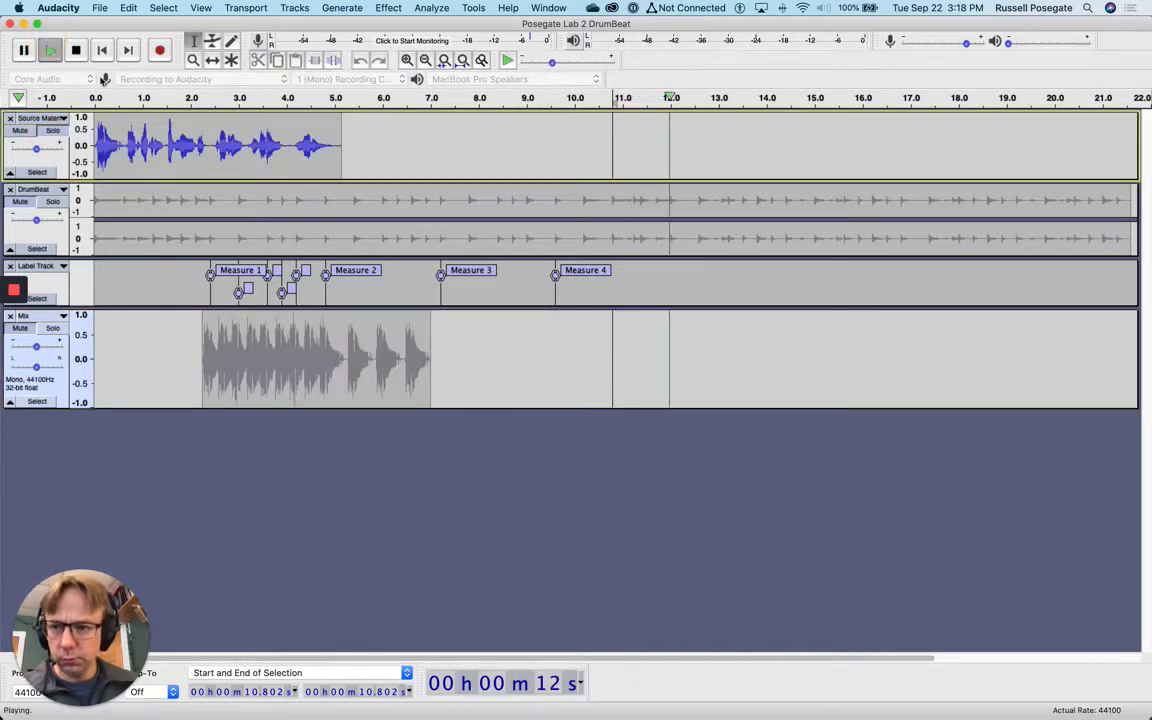
click(127, 98)
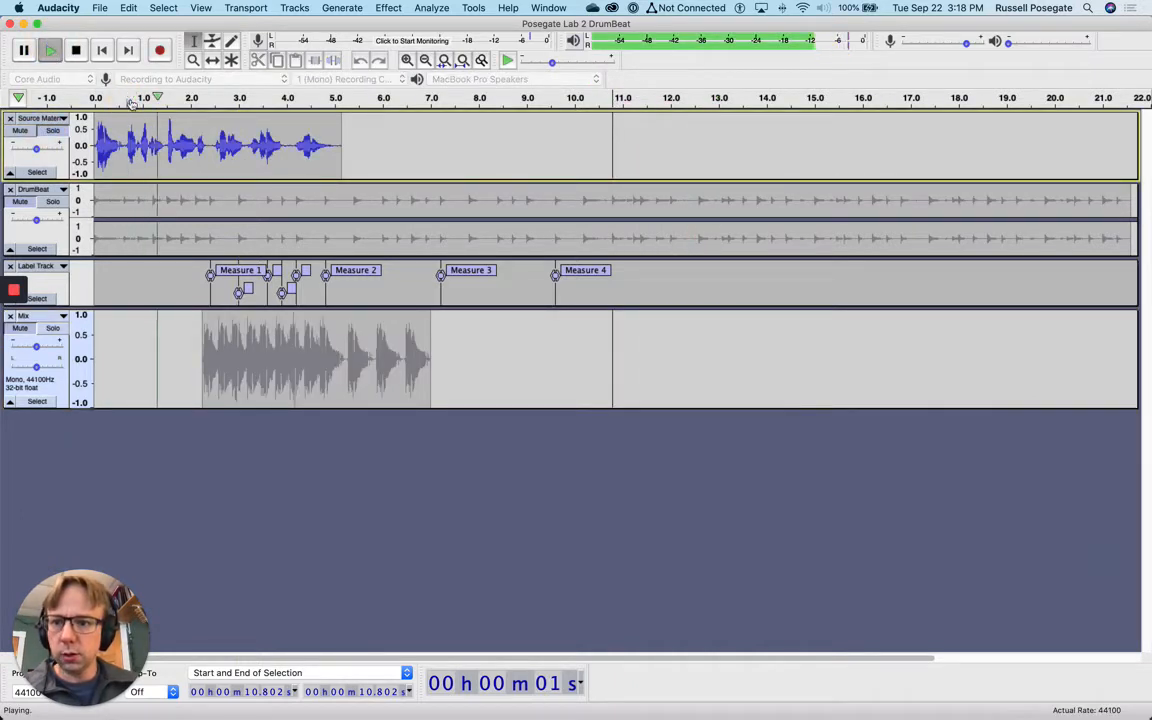
click(169, 98)
key(space)
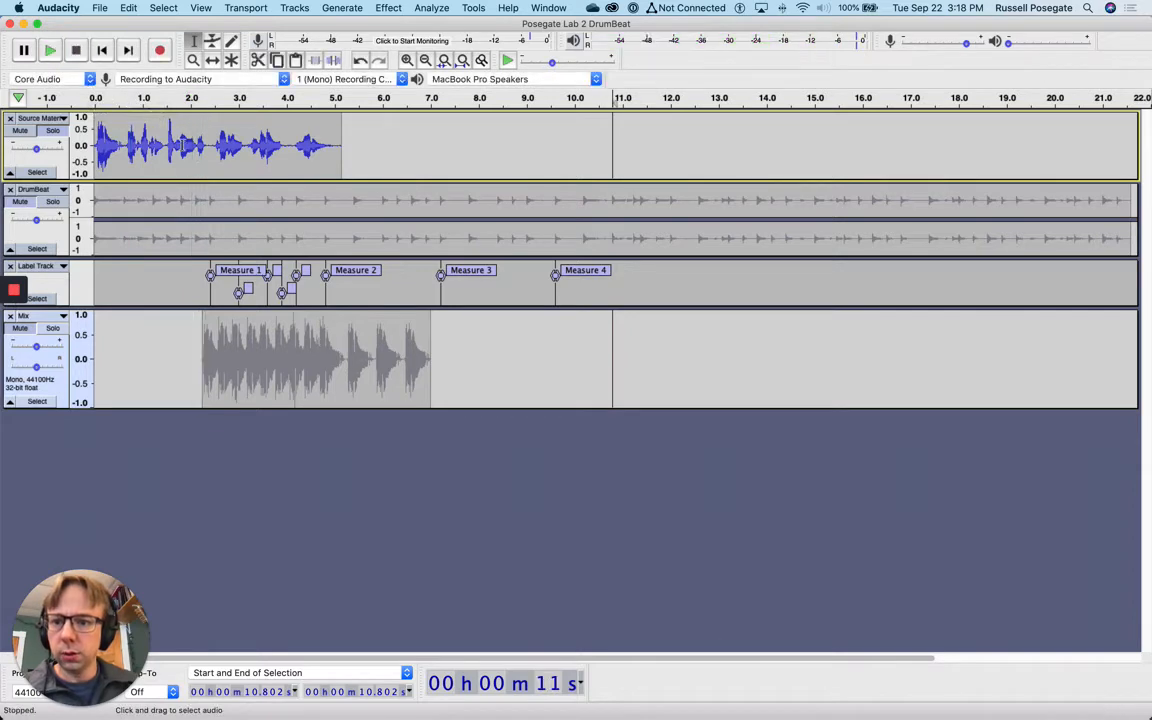
Select the Source Material passage from about 1.69 s to 2.31 s and play it
click(193, 59)
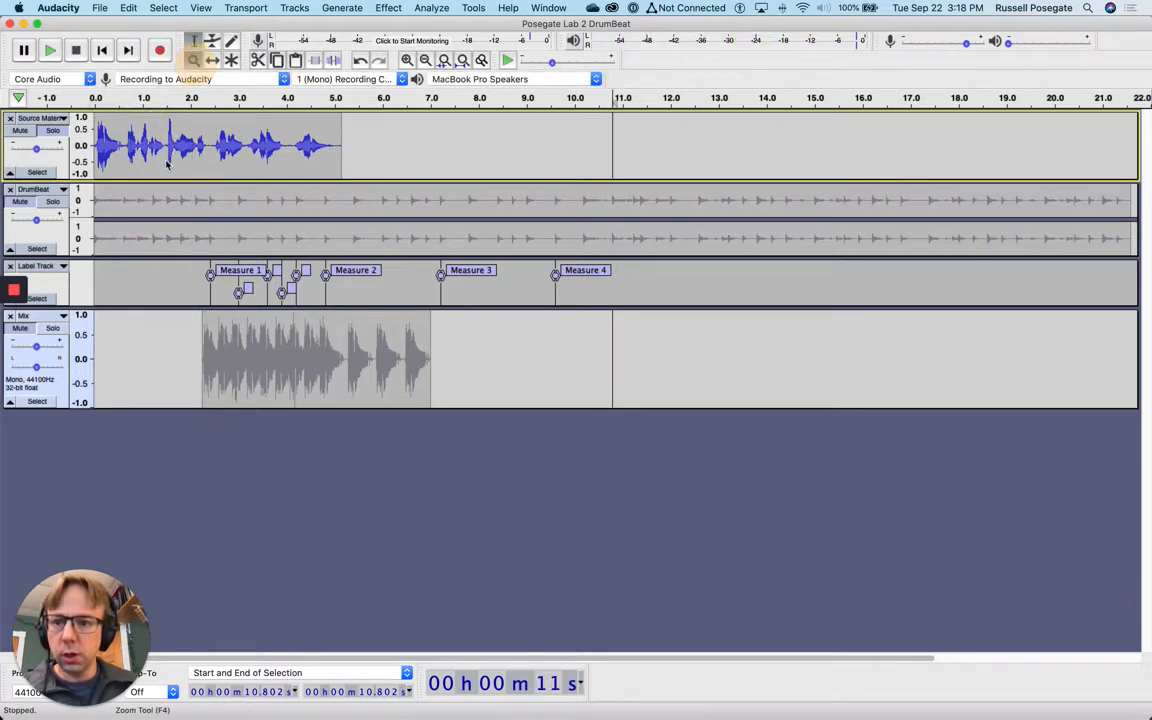
click(182, 146)
drag(182, 146, 242, 146)
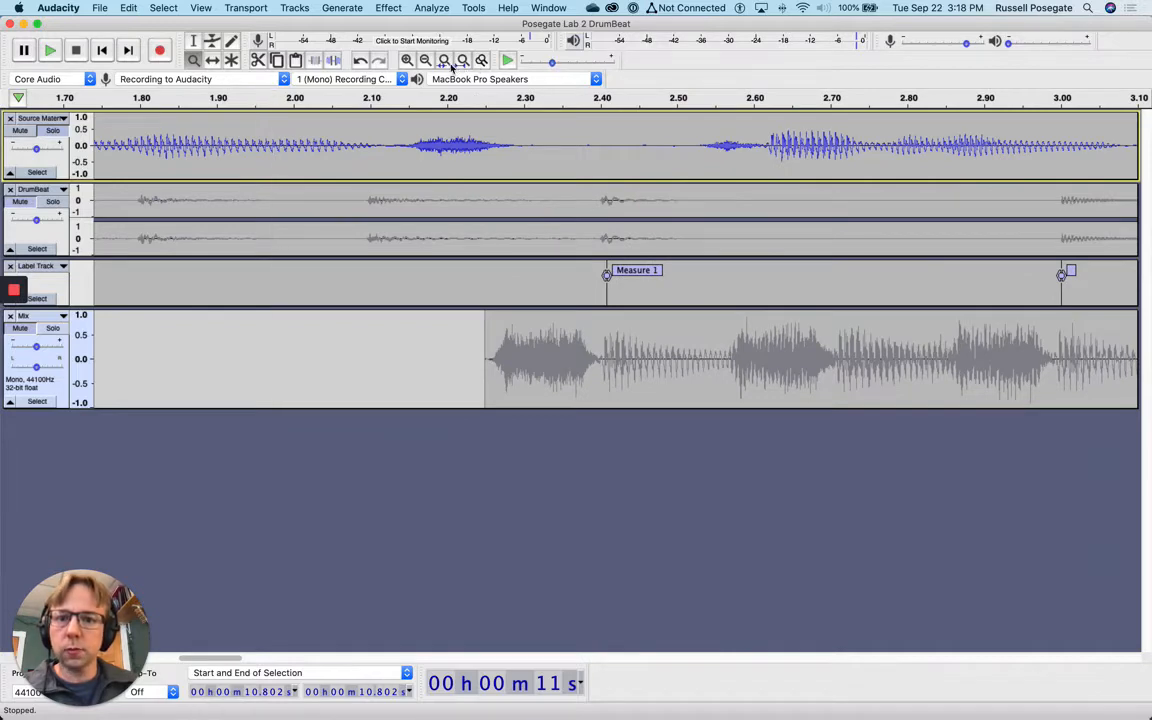
click(426, 61)
click(426, 61)
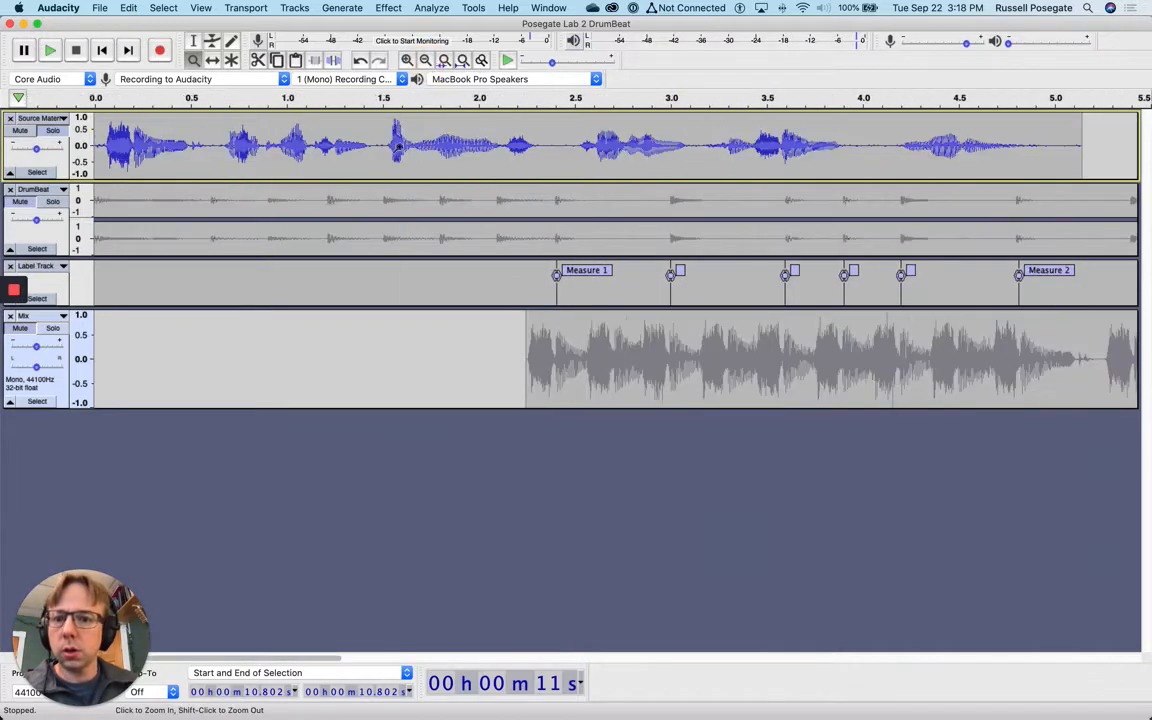
click(193, 41)
drag(418, 145, 537, 144)
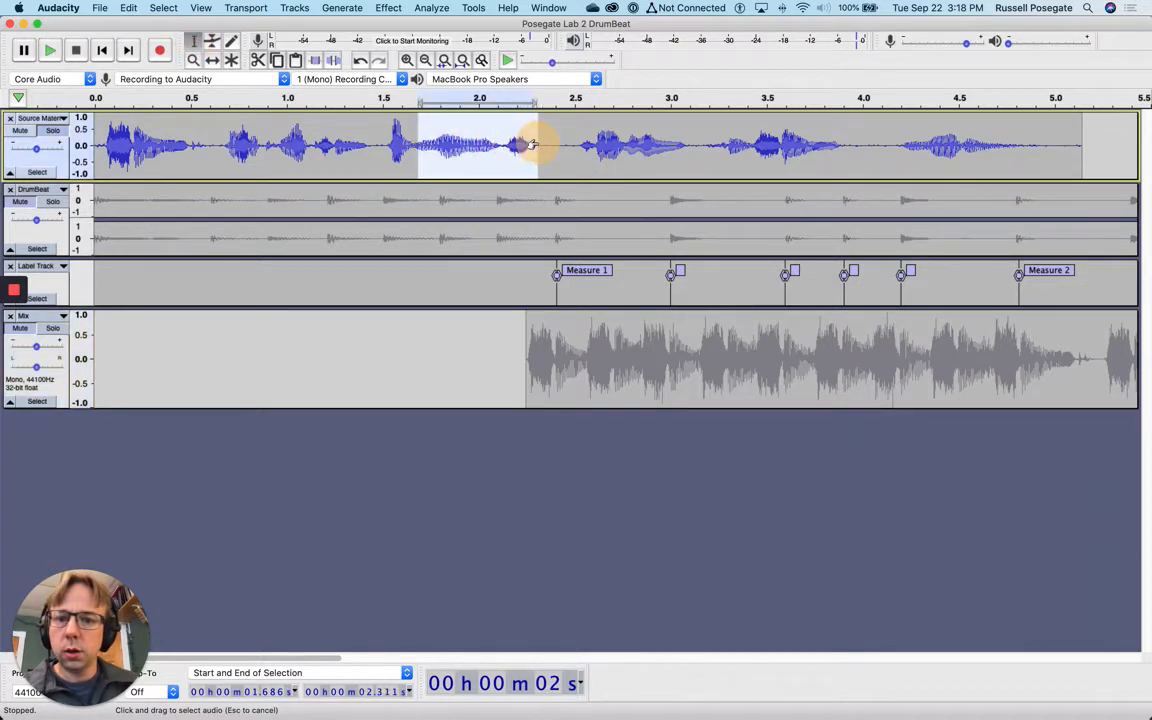
click(48, 50)
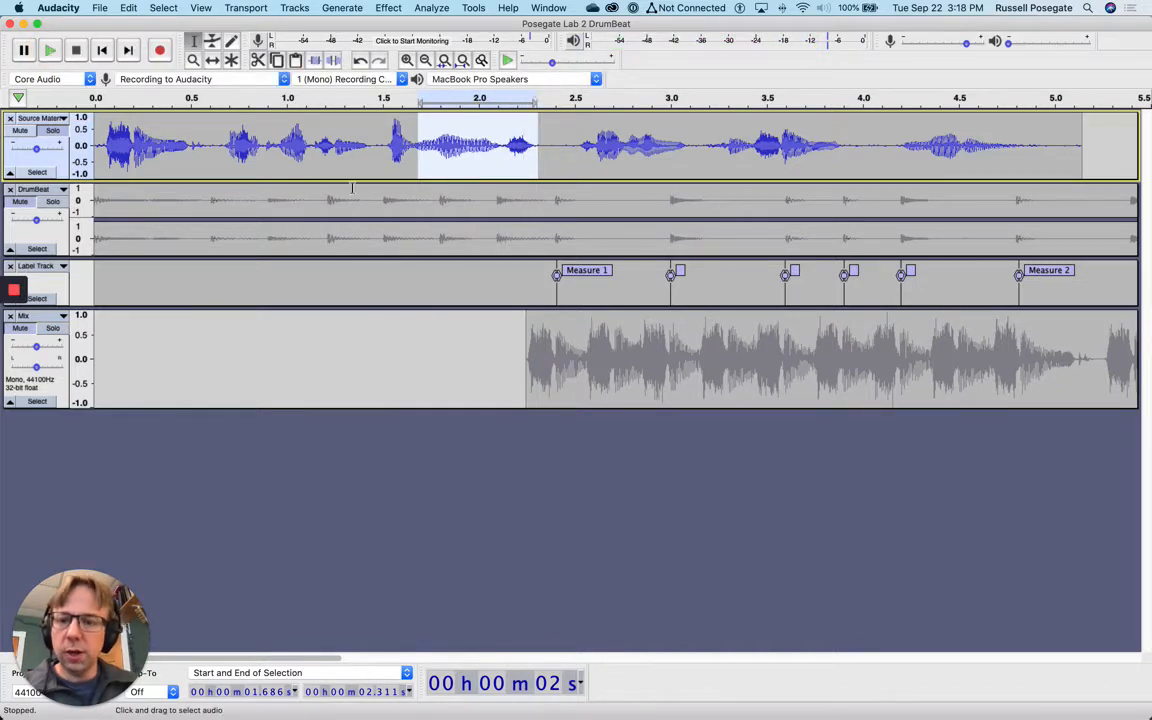
Copy the selected passage and paste it into empty space on the Mix track at about 10.93 s
click(130, 8)
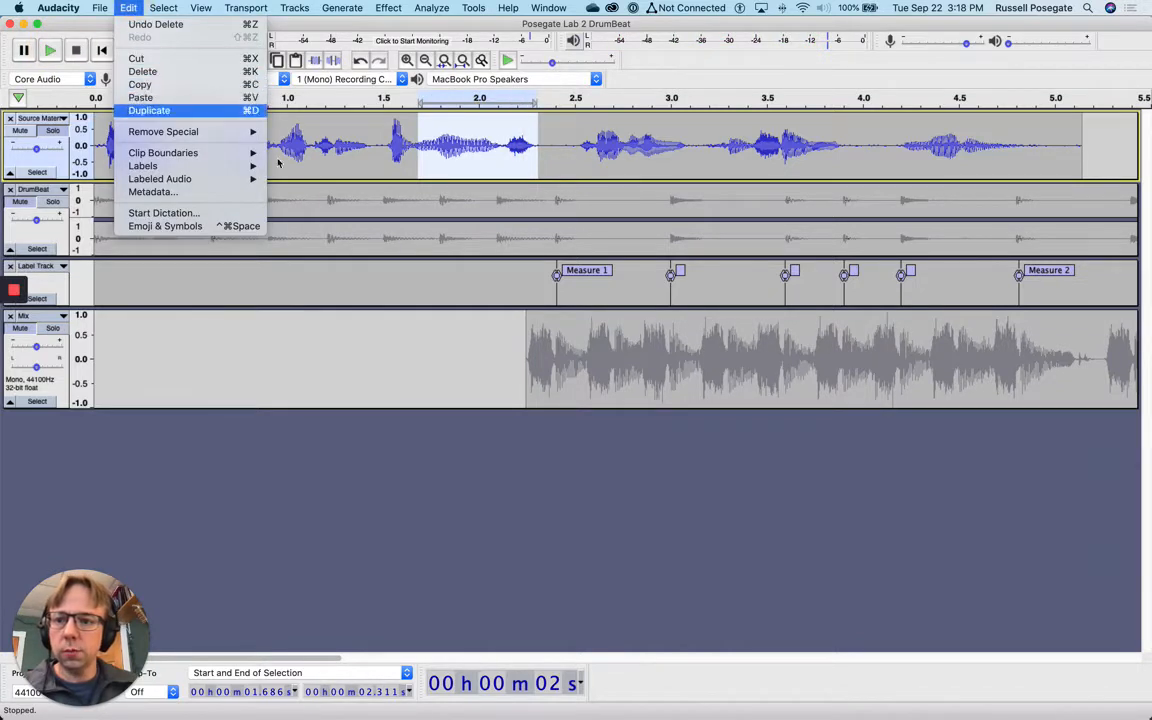
click(426, 378)
scroll(494, 349, right, 15)
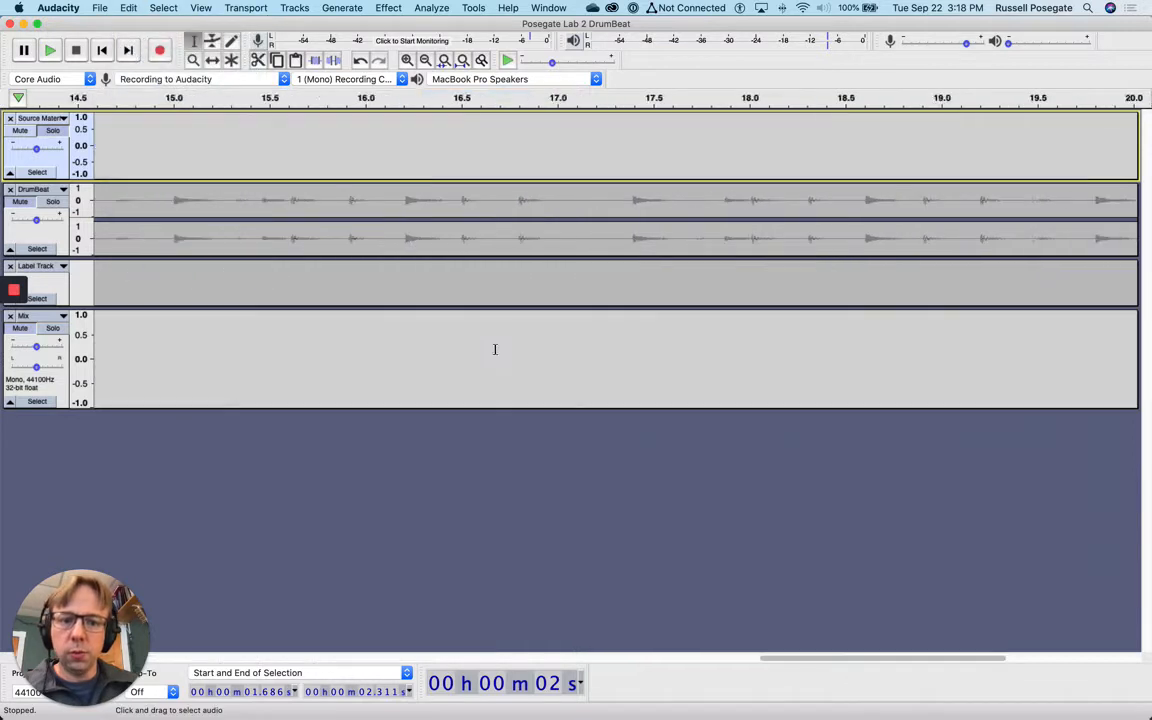
scroll(485, 346, left, 5)
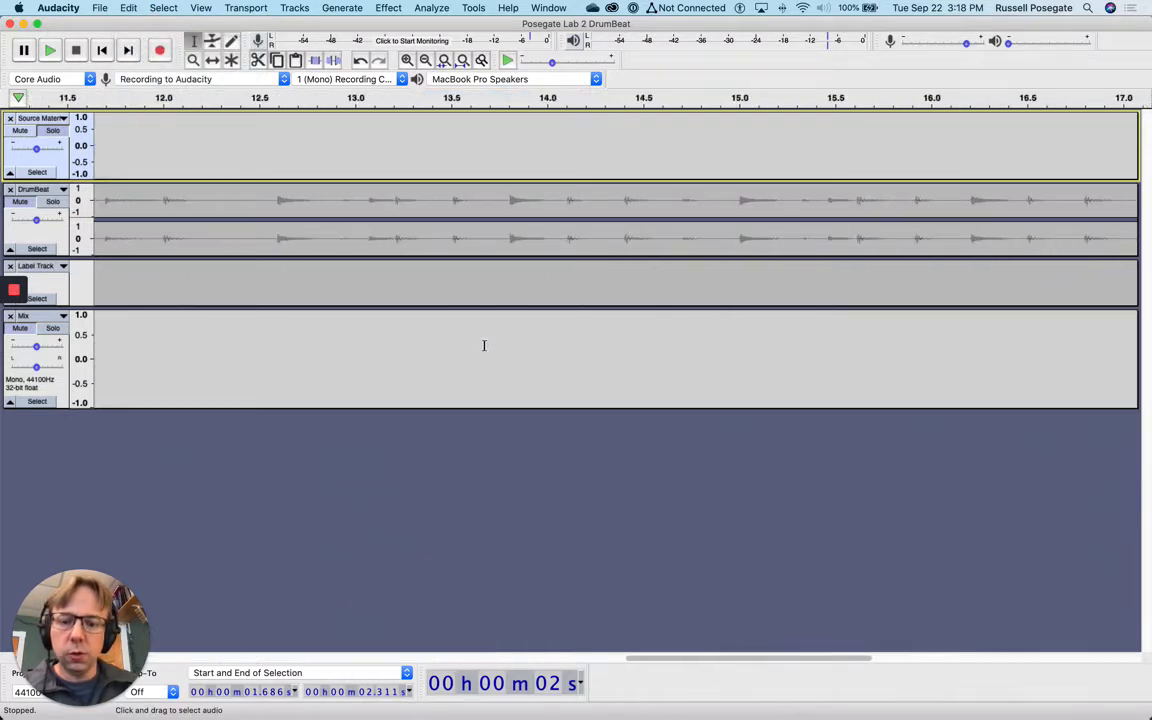
scroll(484, 345, left, 4)
click(301, 349)
scroll(302, 348, left, 1)
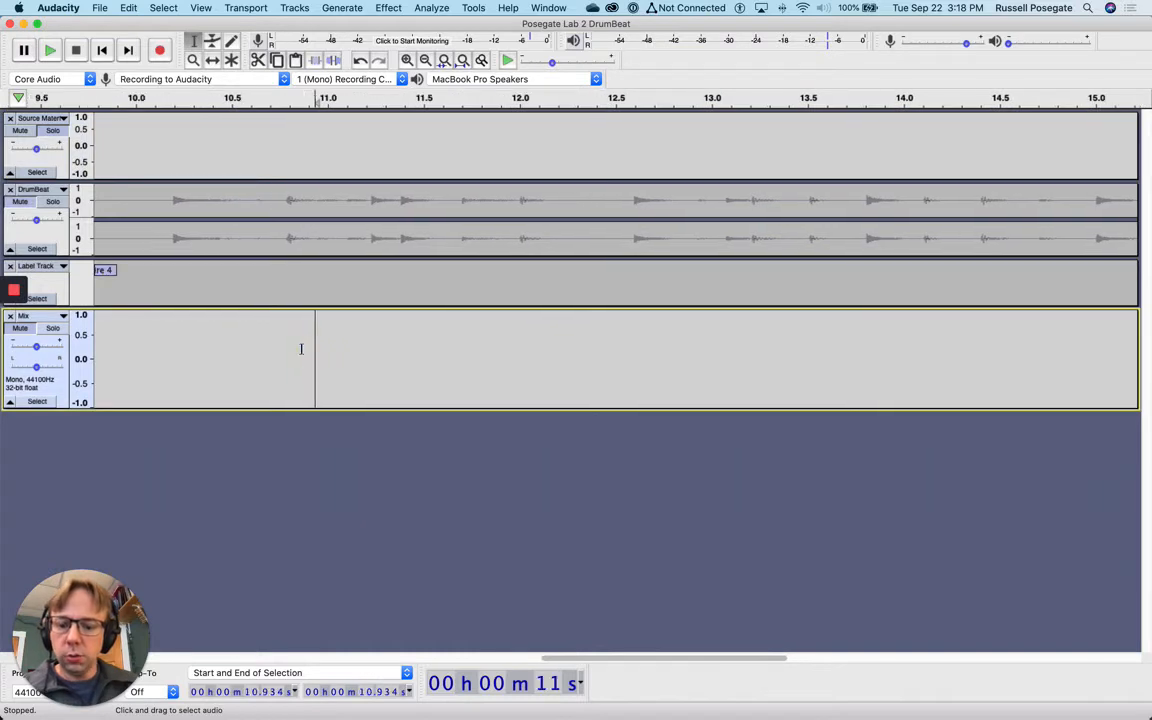
key(super+v)
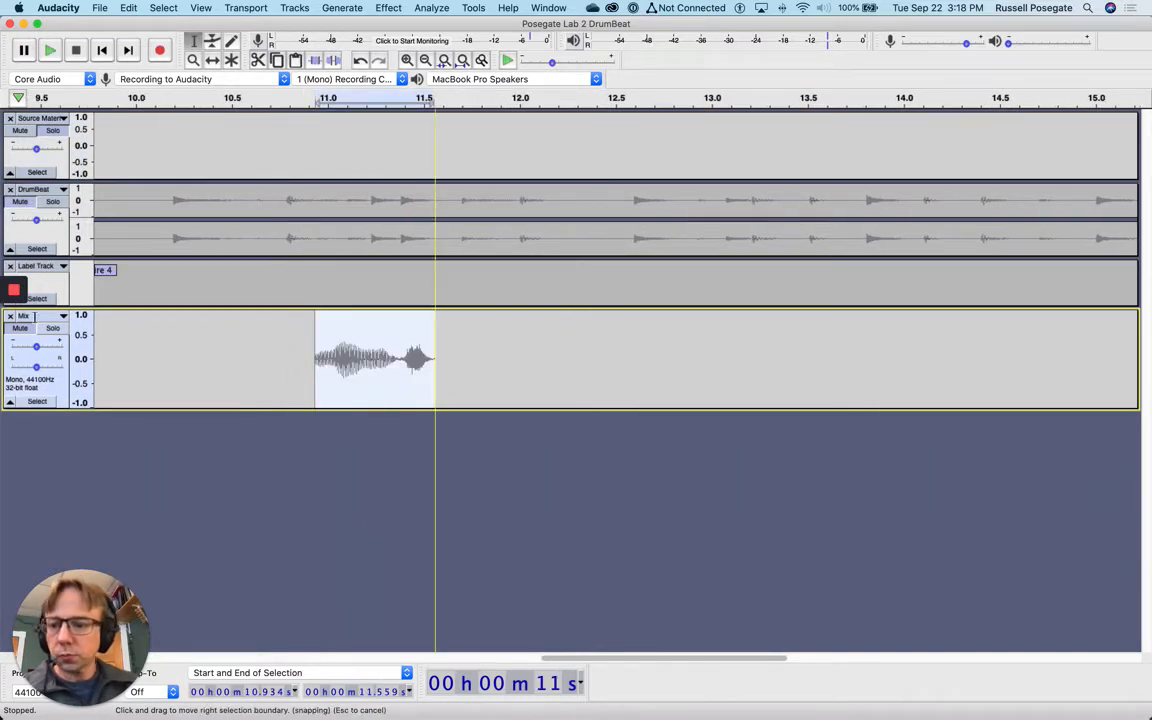
Solo the Mix track and play the pasted clip
click(54, 328)
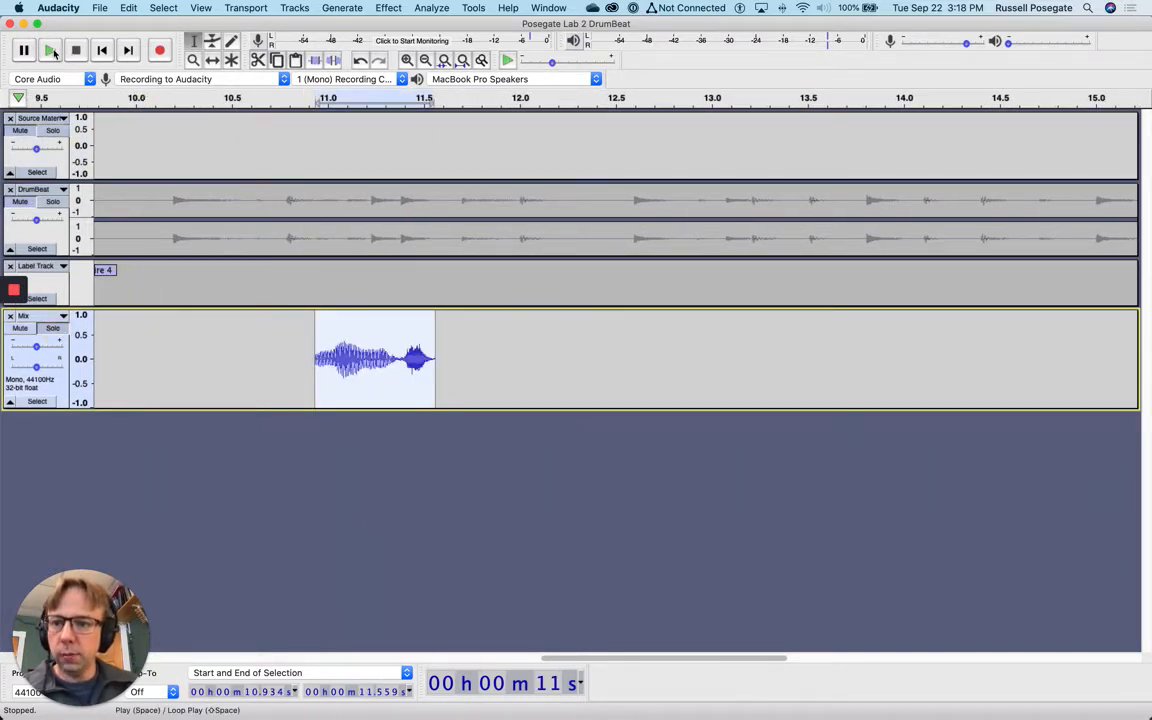
key(space)
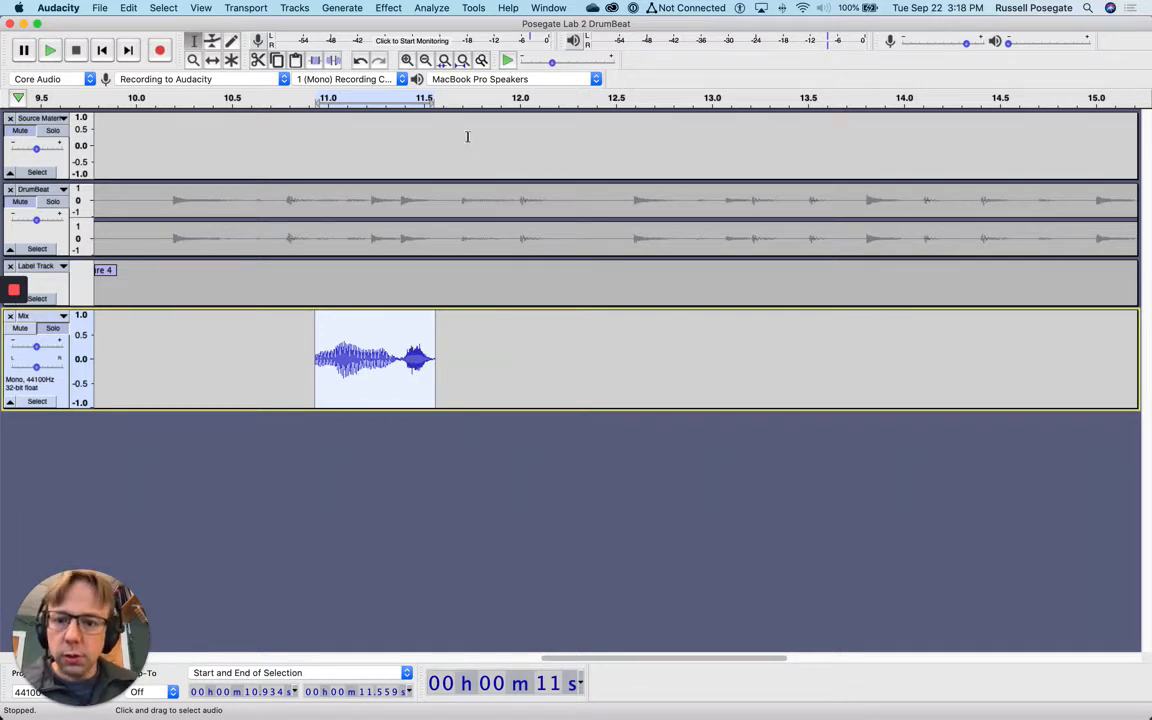
click(392, 8)
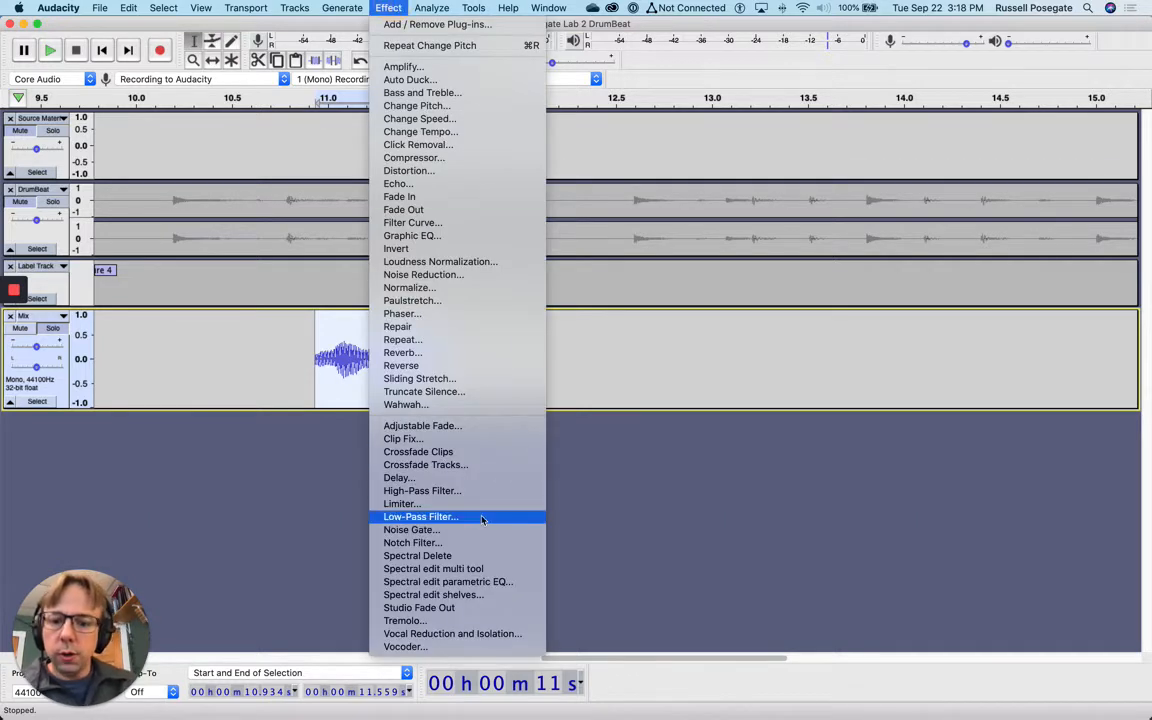
Switch the Mix track's display to Spectrogram and play the pasted clip in that view
click(60, 318)
click(60, 318)
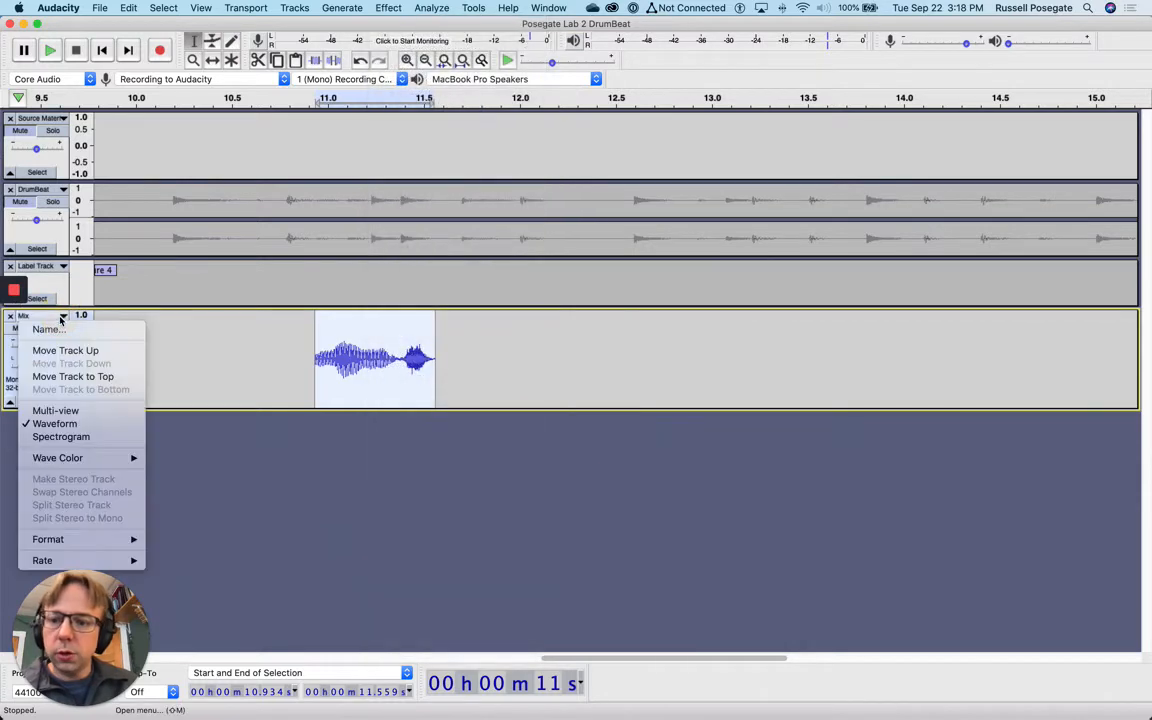
click(77, 438)
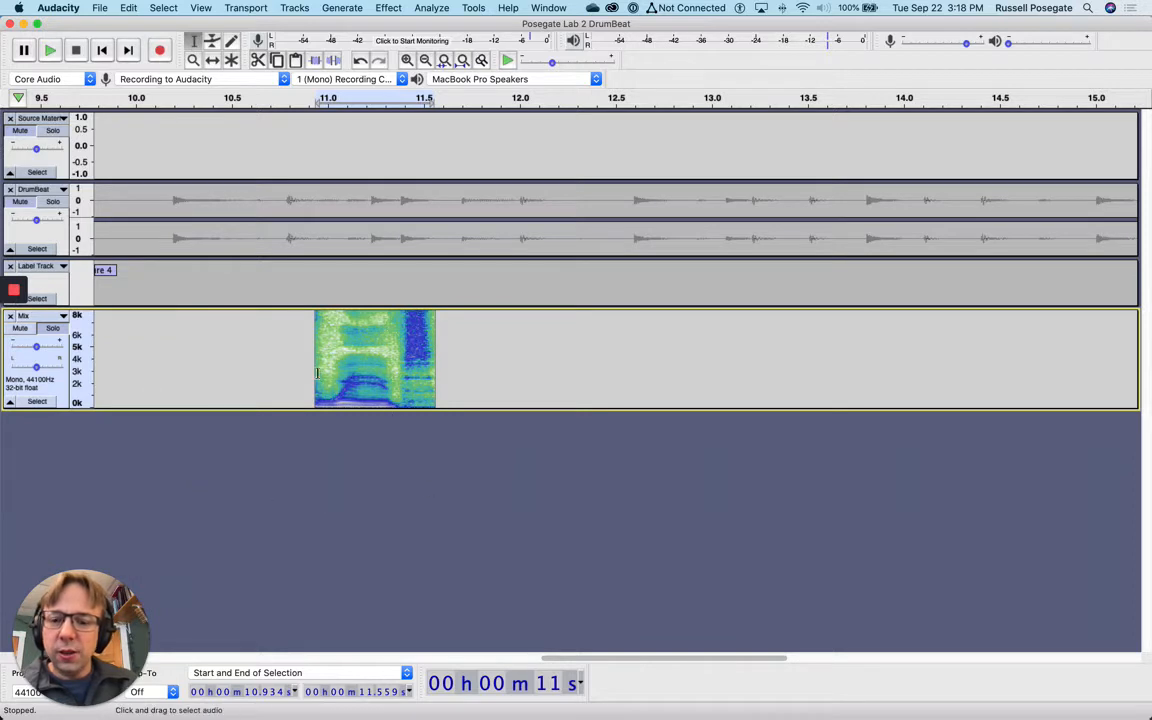
click(51, 52)
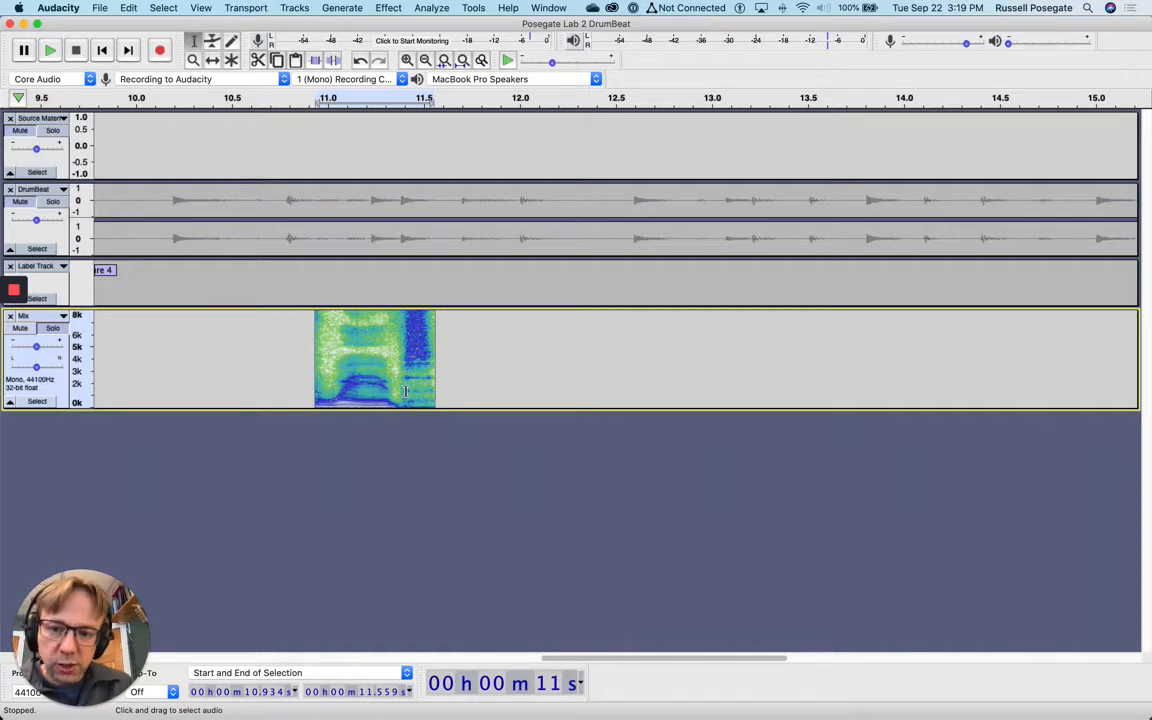
Apply a Low-Pass Filter at 4000 Hz with 48 dB roll-off to the pasted clip after previewing it, and play the result
click(389, 8)
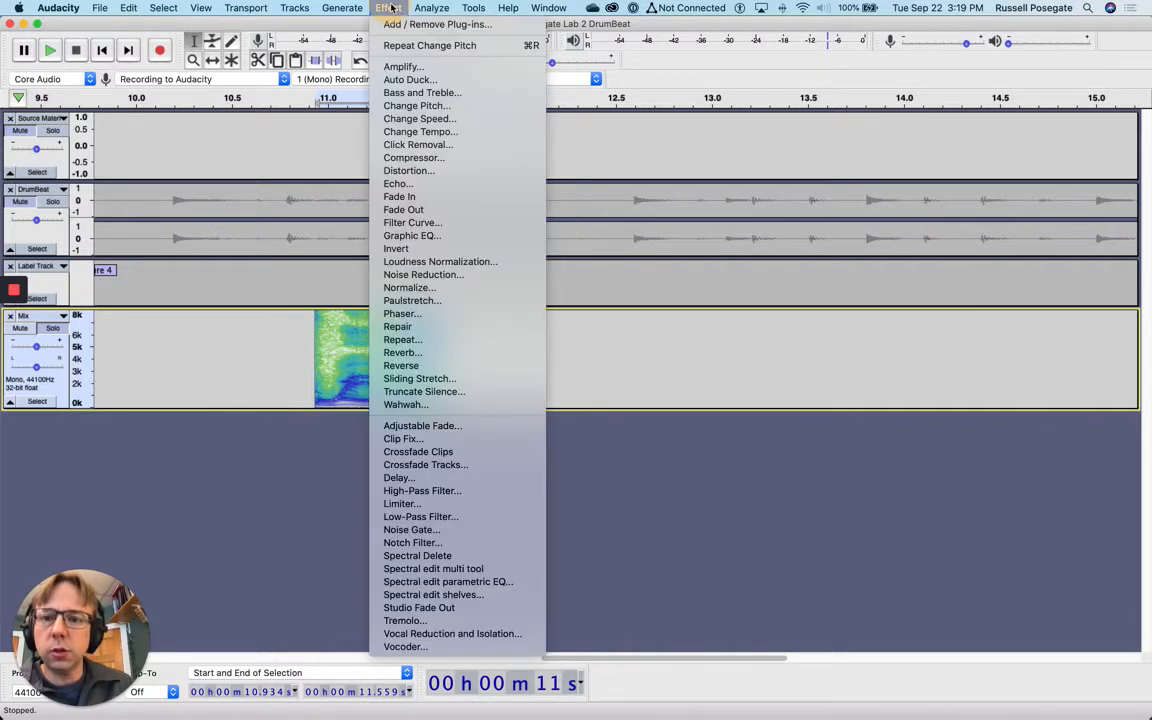
click(471, 520)
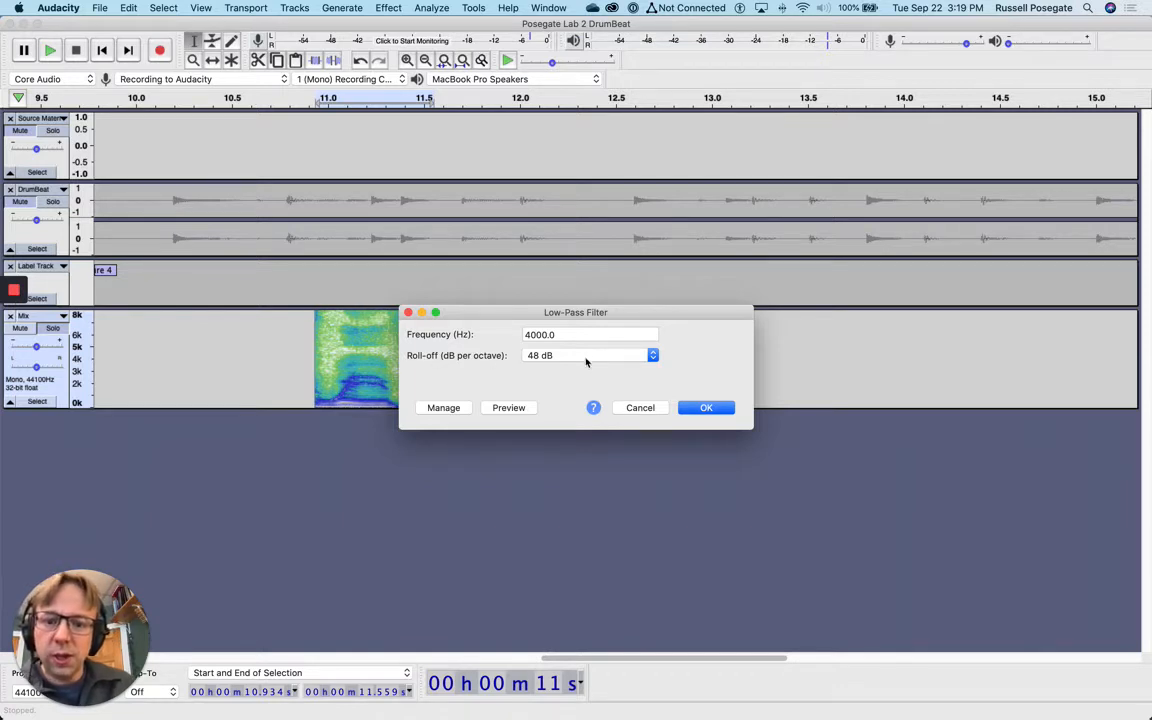
click(508, 408)
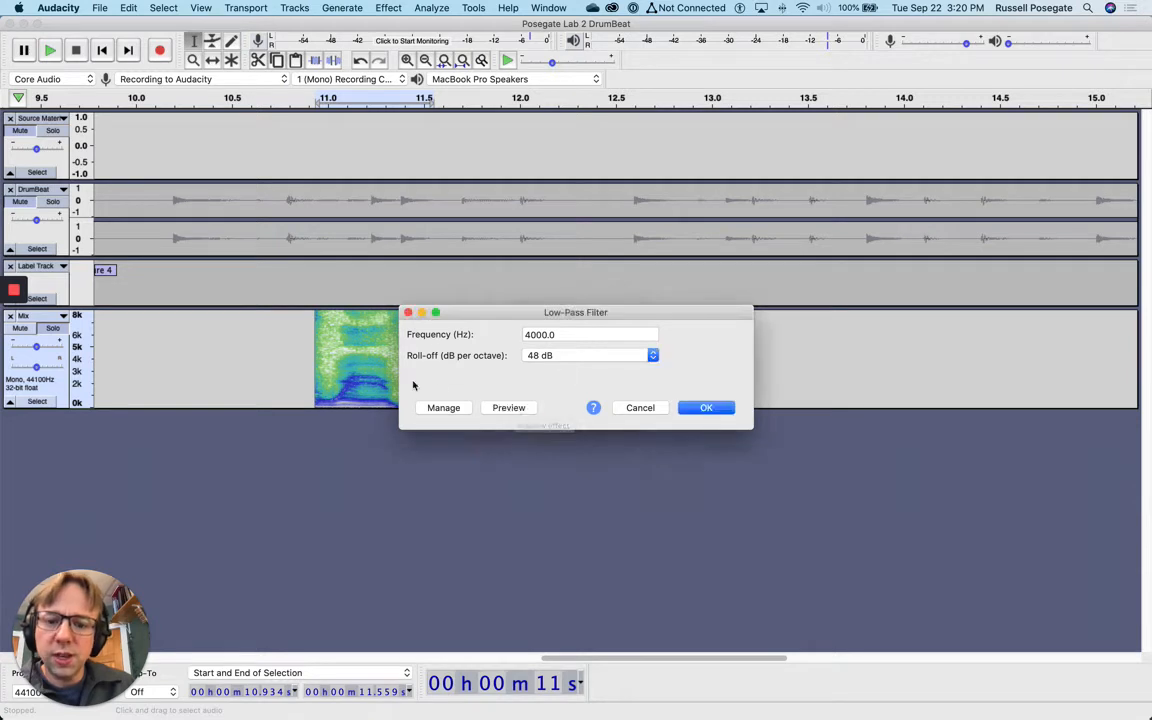
click(703, 408)
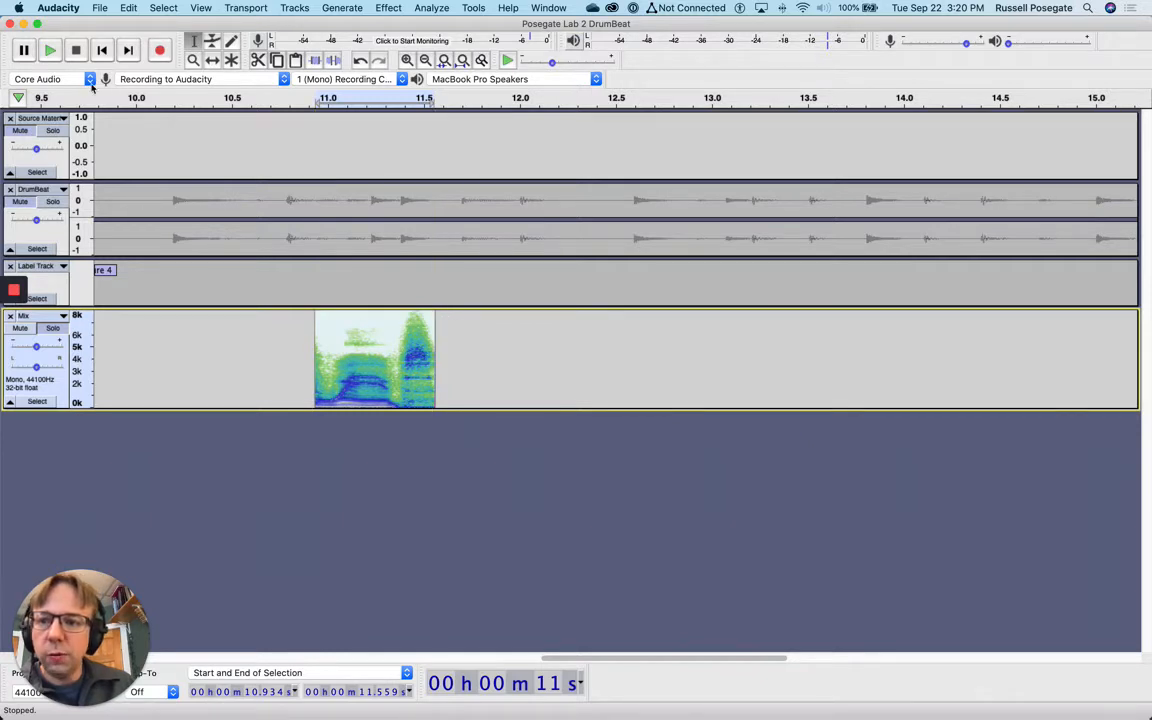
click(51, 54)
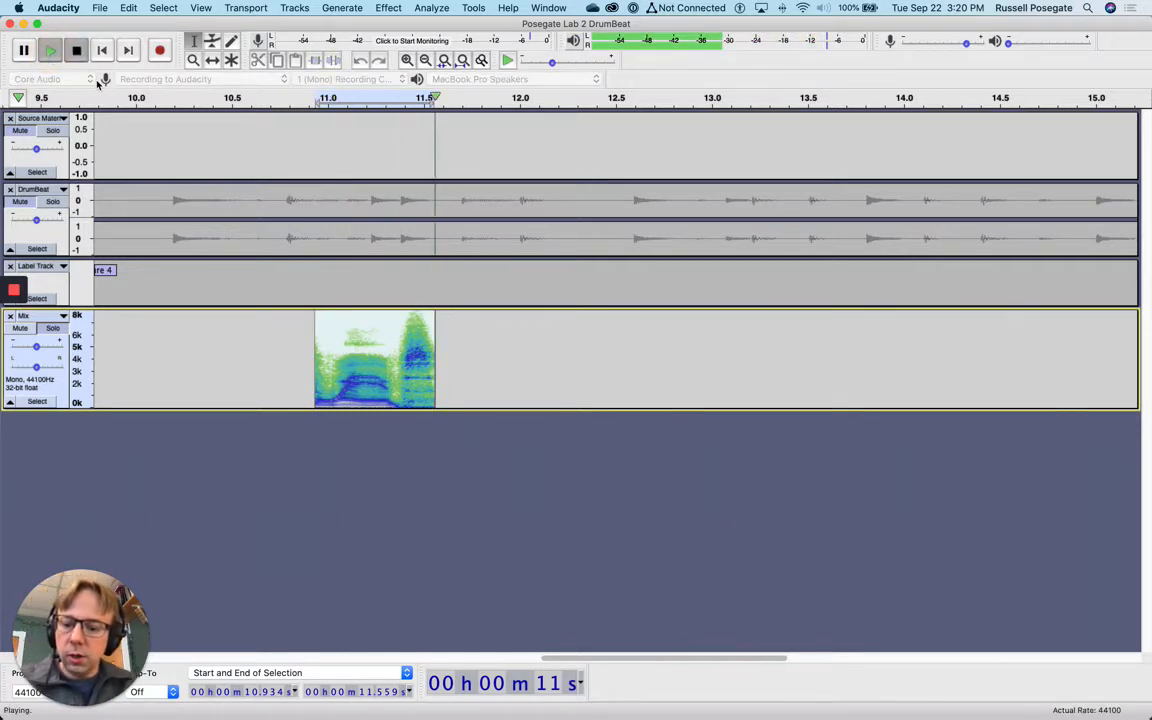
Compare the clip with and without the 4000 Hz low-pass filter by undoing and redoing it, and end with the filter undone
click(49, 51)
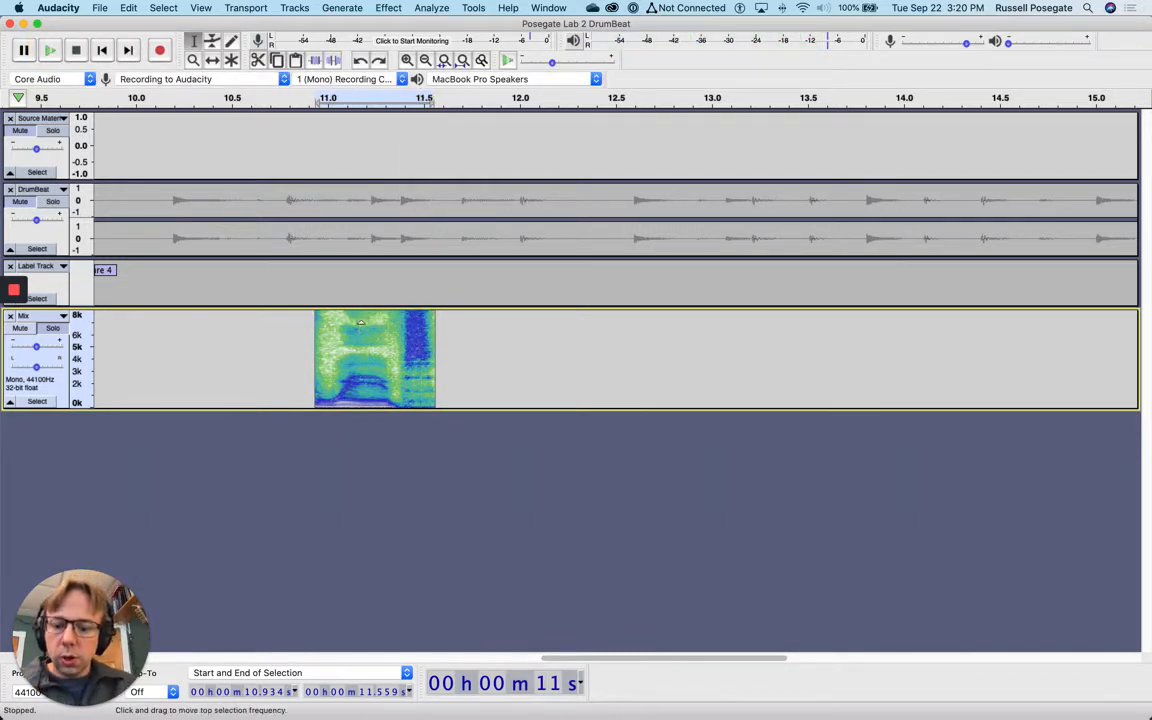
key(shift+super+z)
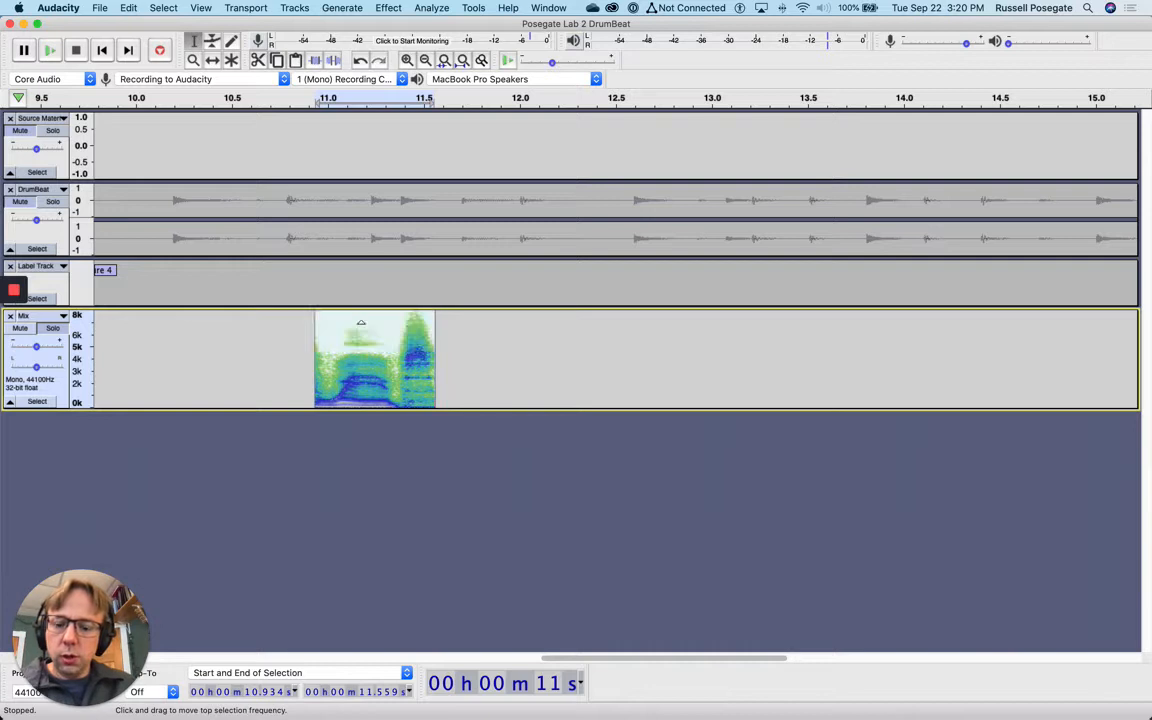
click(49, 51)
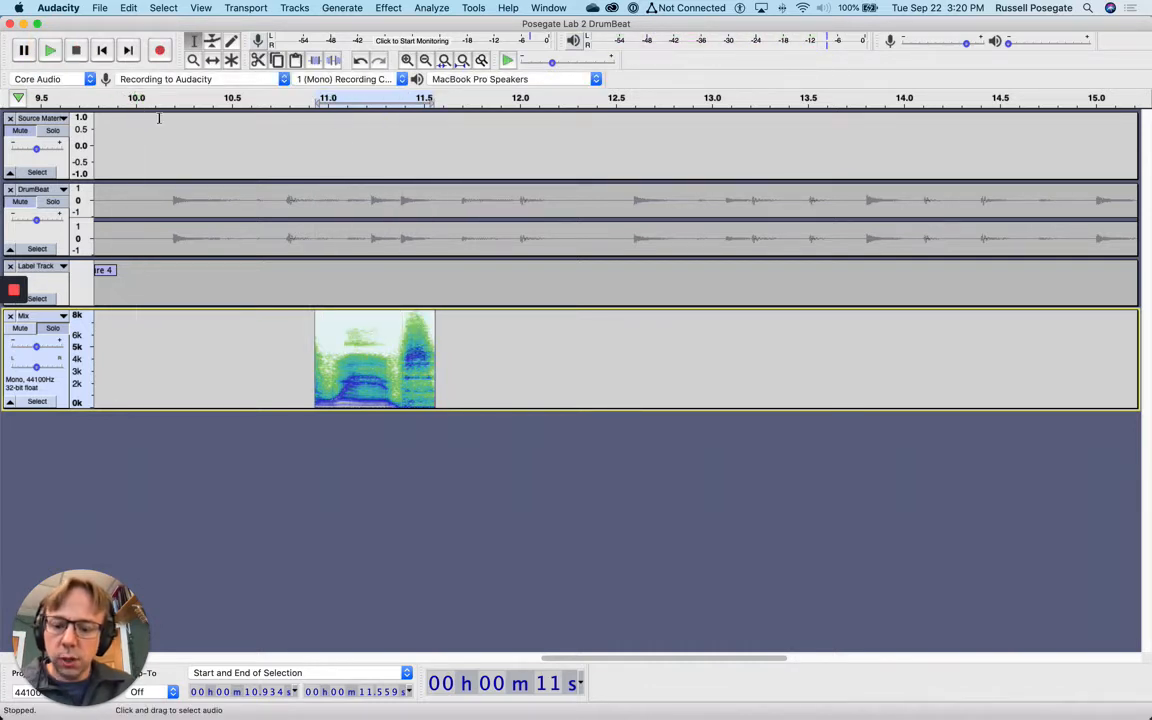
key(super+z)
Preview the Low-Pass Filter on the pasted clip at a frequency of 2000 Hz, followed by 1000 Hz
click(377, 7)
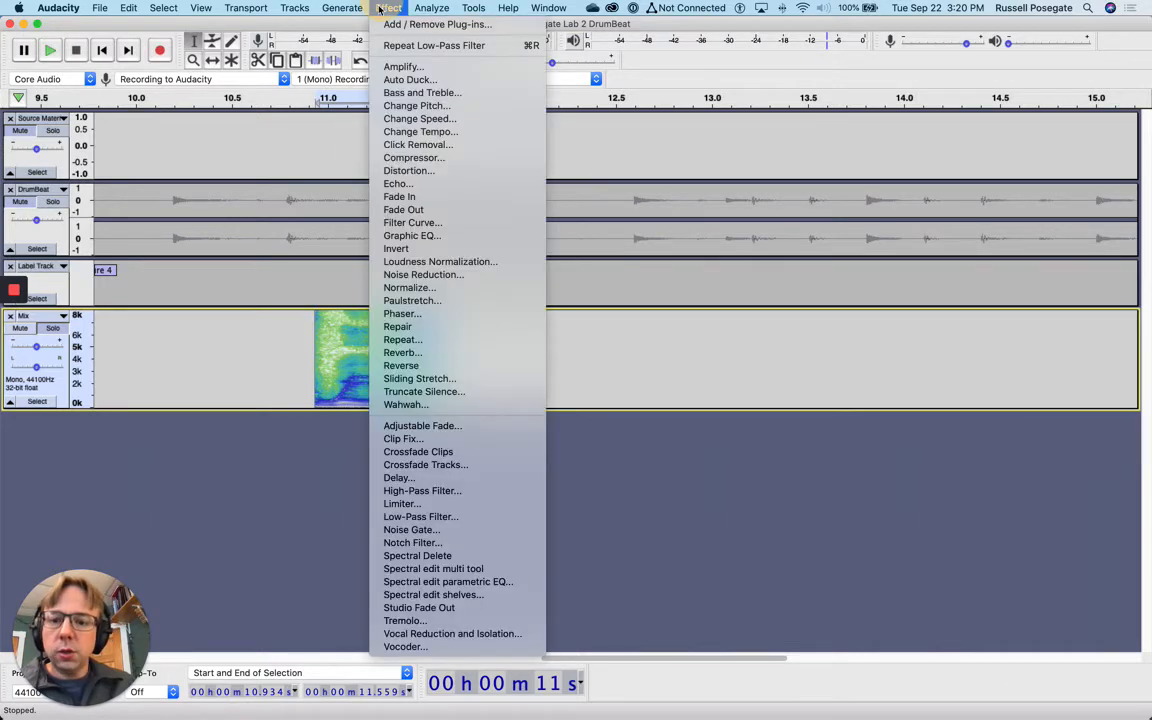
click(460, 516)
double_click(523, 335)
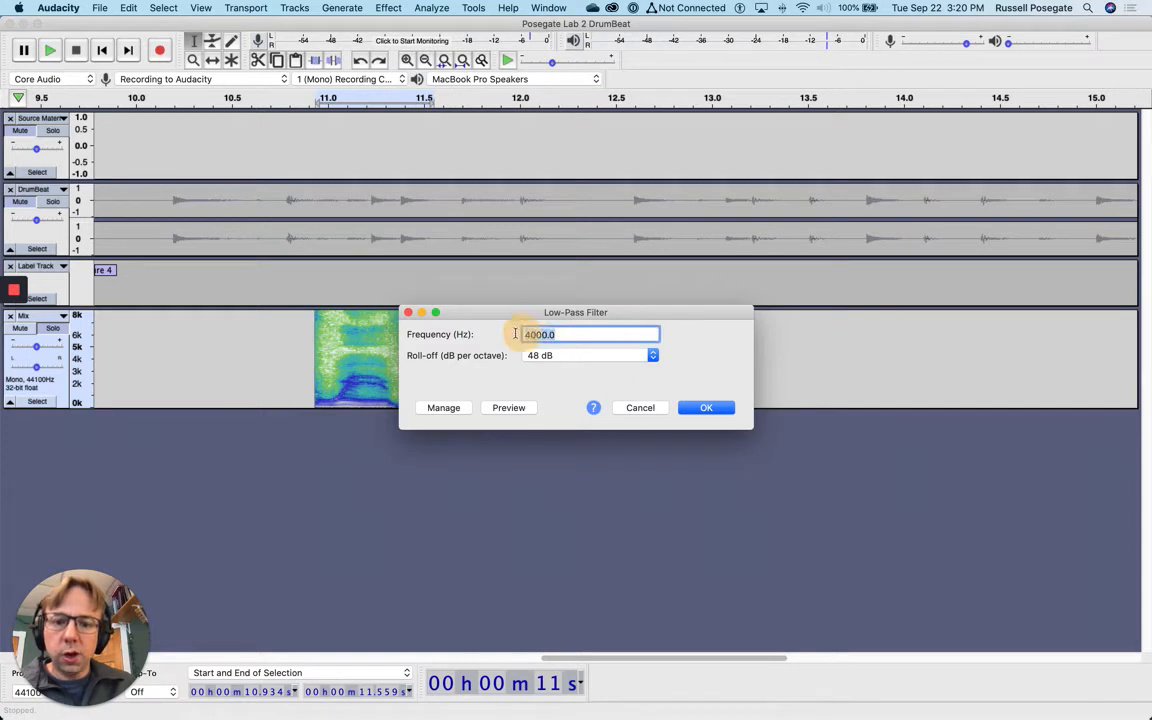
text(2000)
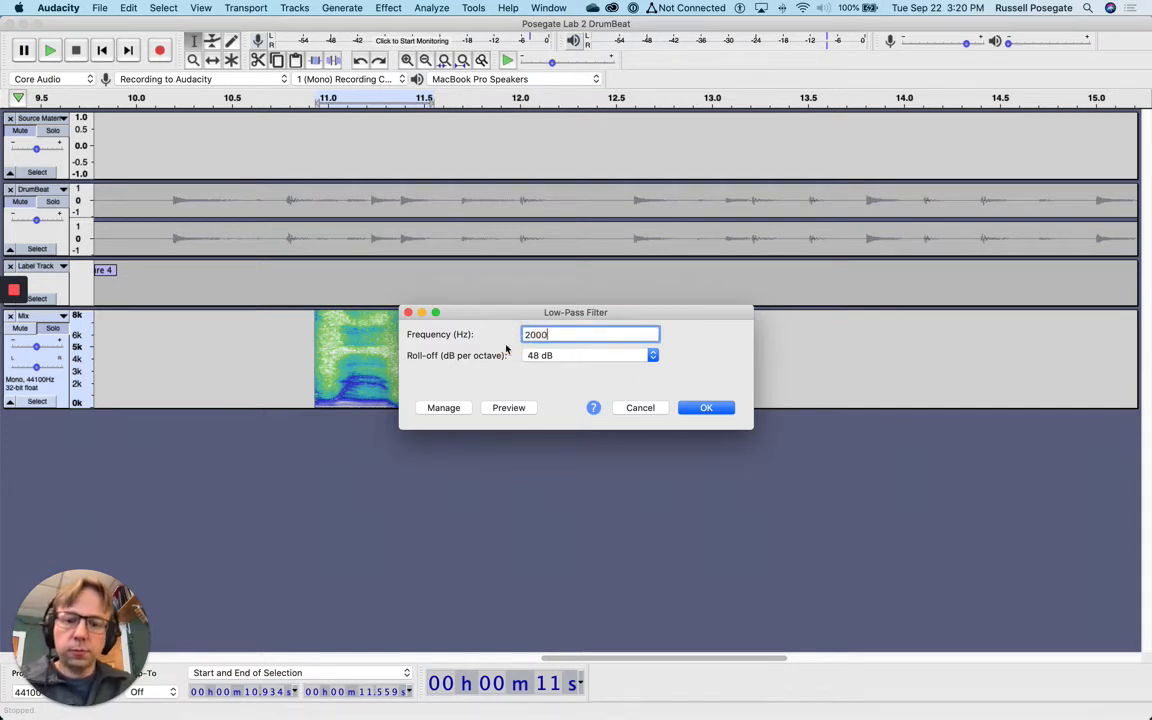
click(509, 407)
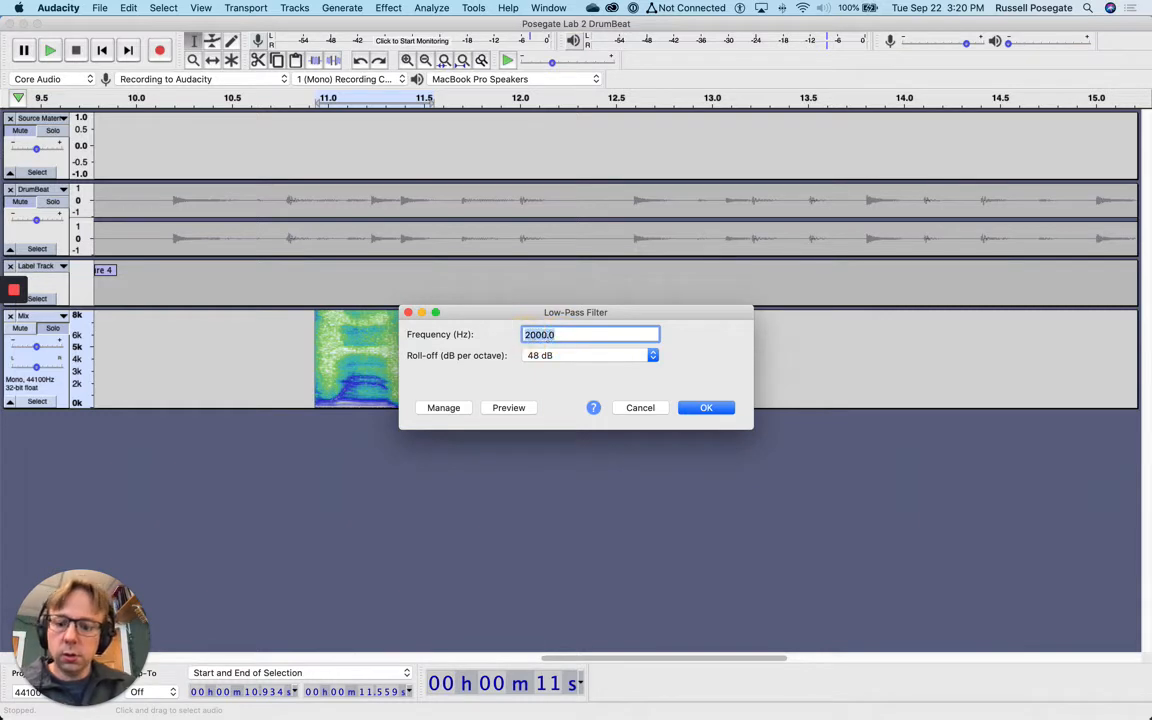
text(1000)
click(510, 407)
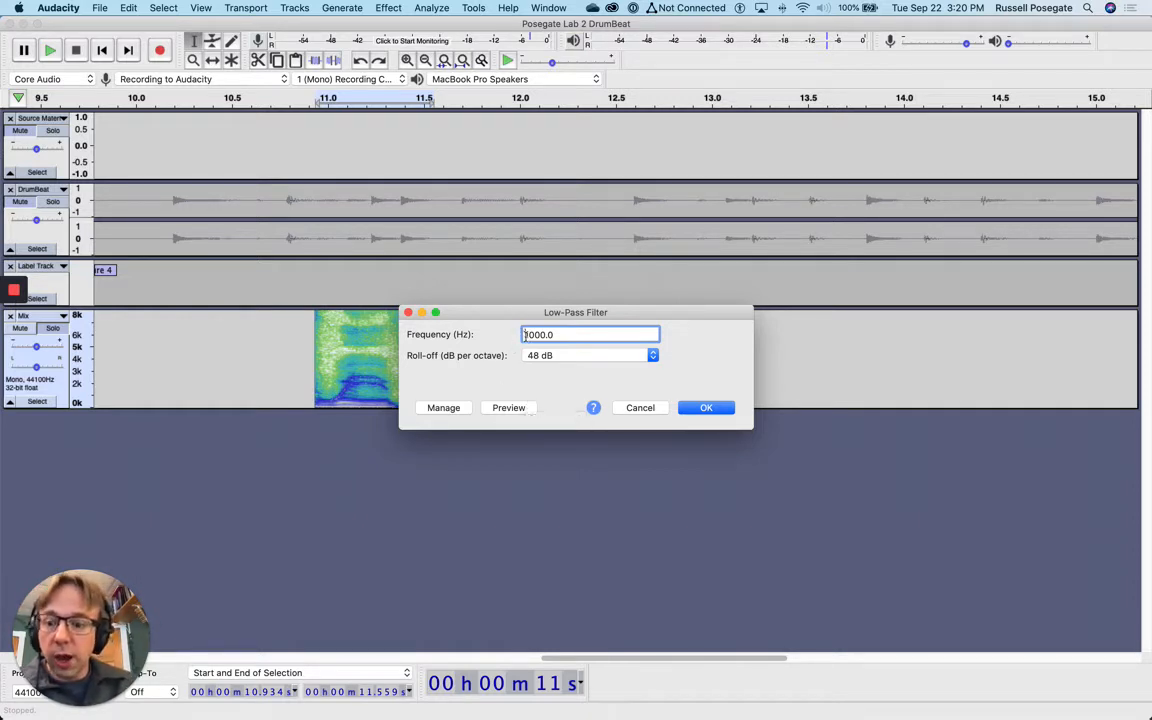
Set the Low-Pass Filter frequency to 400 Hz and preview it on the pasted clip
drag(557, 336, 509, 342)
text(4)
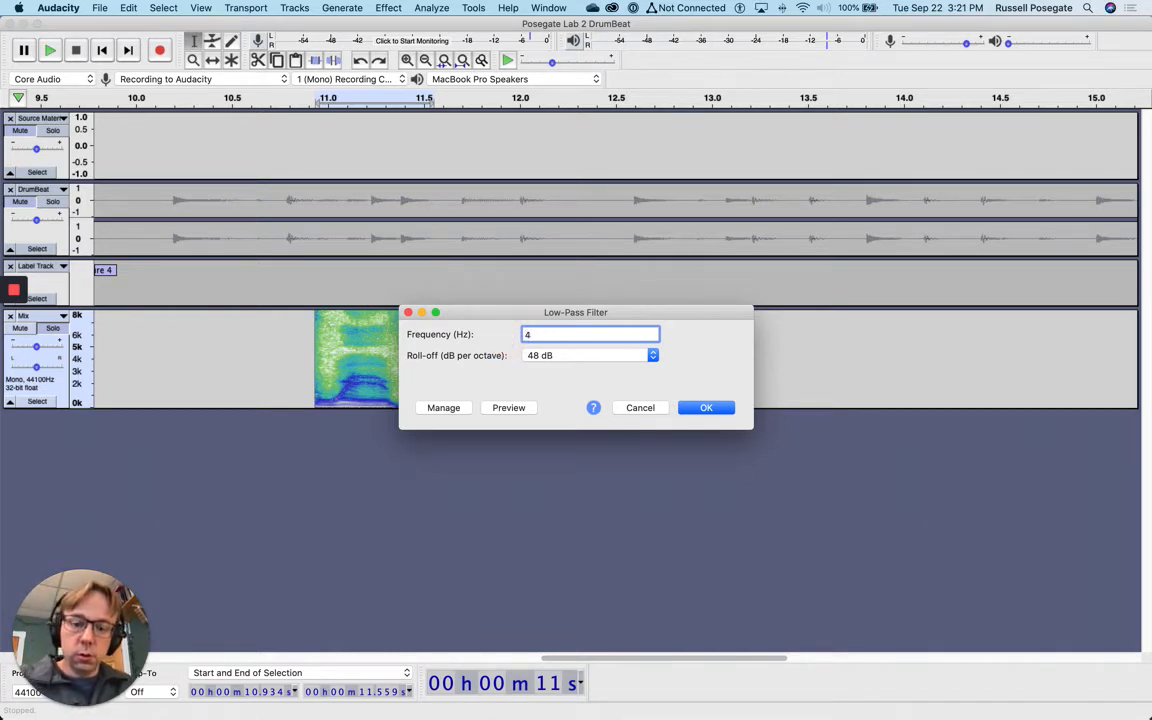
text(00)
click(510, 408)
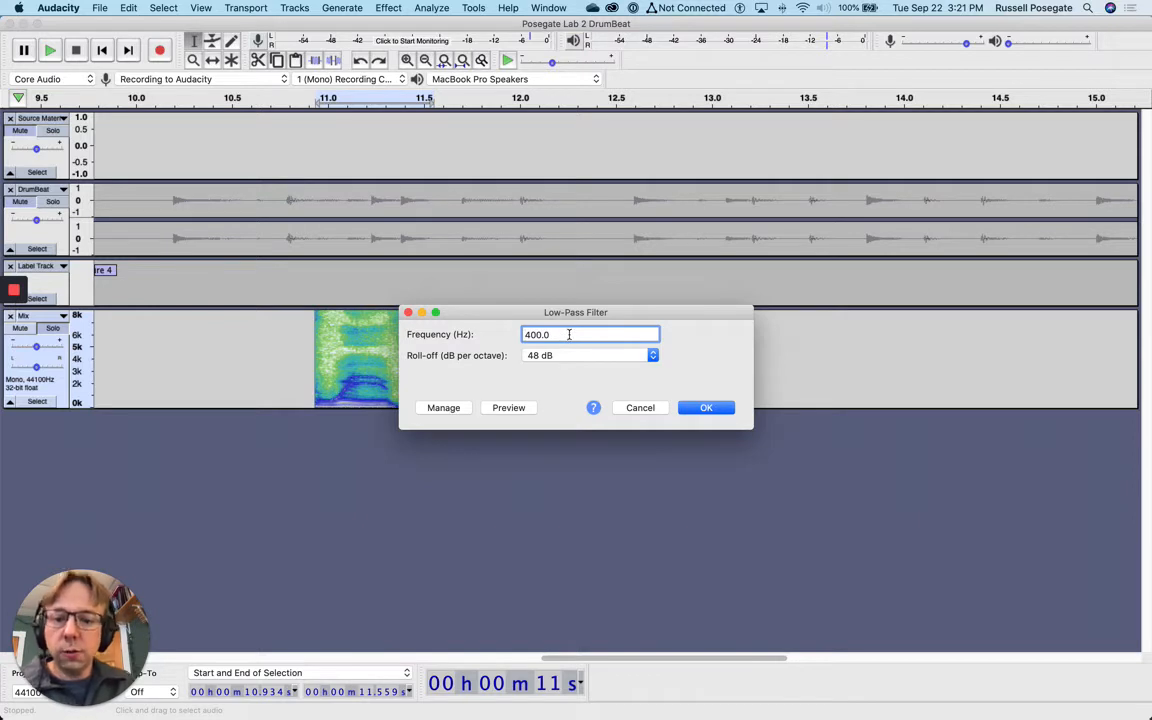
drag(569, 335, 501, 340)
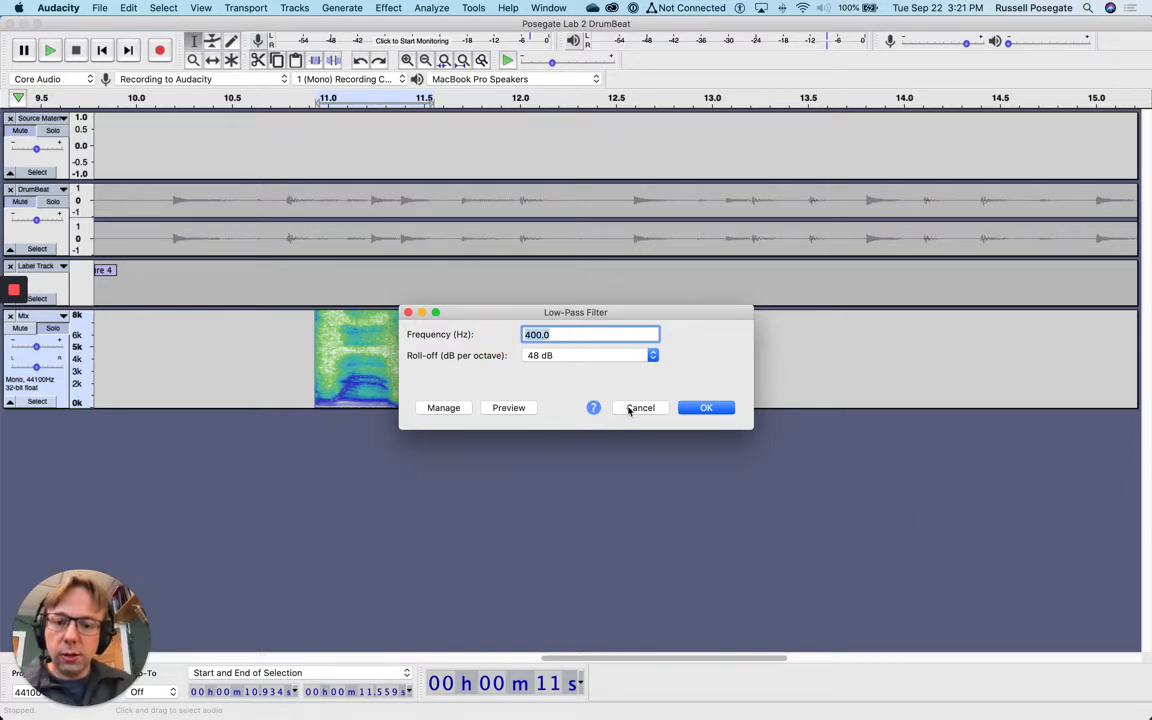
Apply the 400 Hz Low-Pass Filter to the pasted clip, inspect its spectrogram, and undo the filter
click(700, 408)
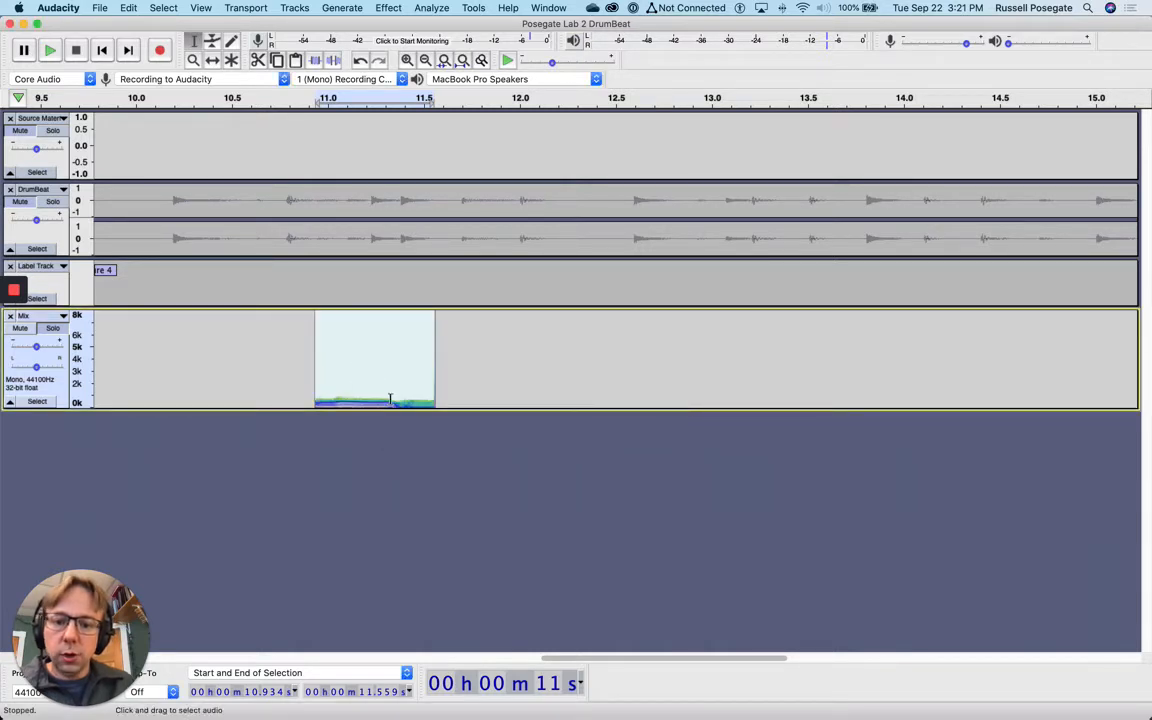
key(super+z)
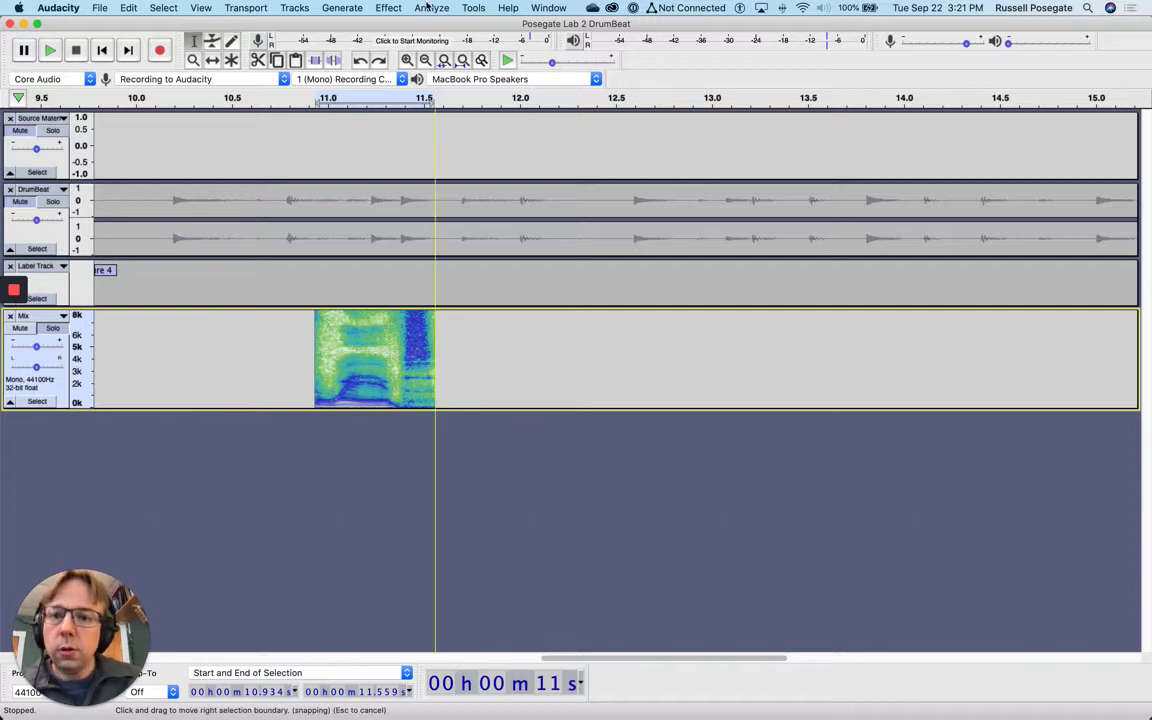
Preview the High-Pass Filter on the pasted clip at 200 Hz with a 48 dB roll-off
click(416, 6)
mouse_move(388, 7)
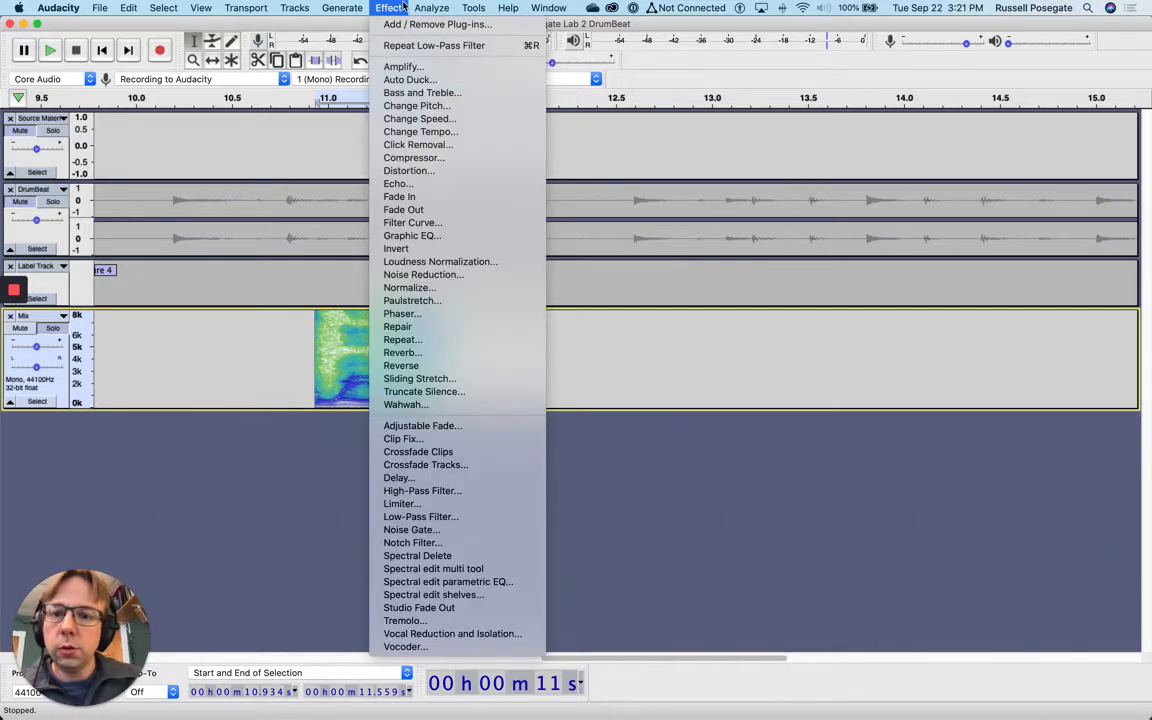
click(466, 494)
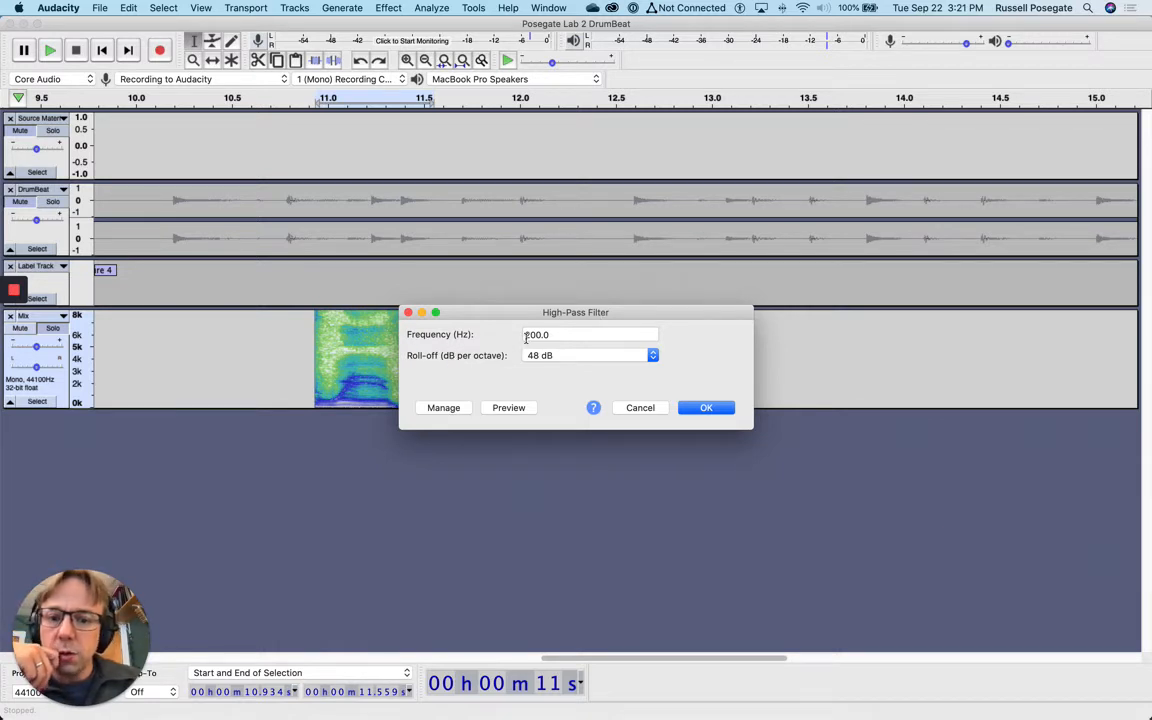
click(508, 409)
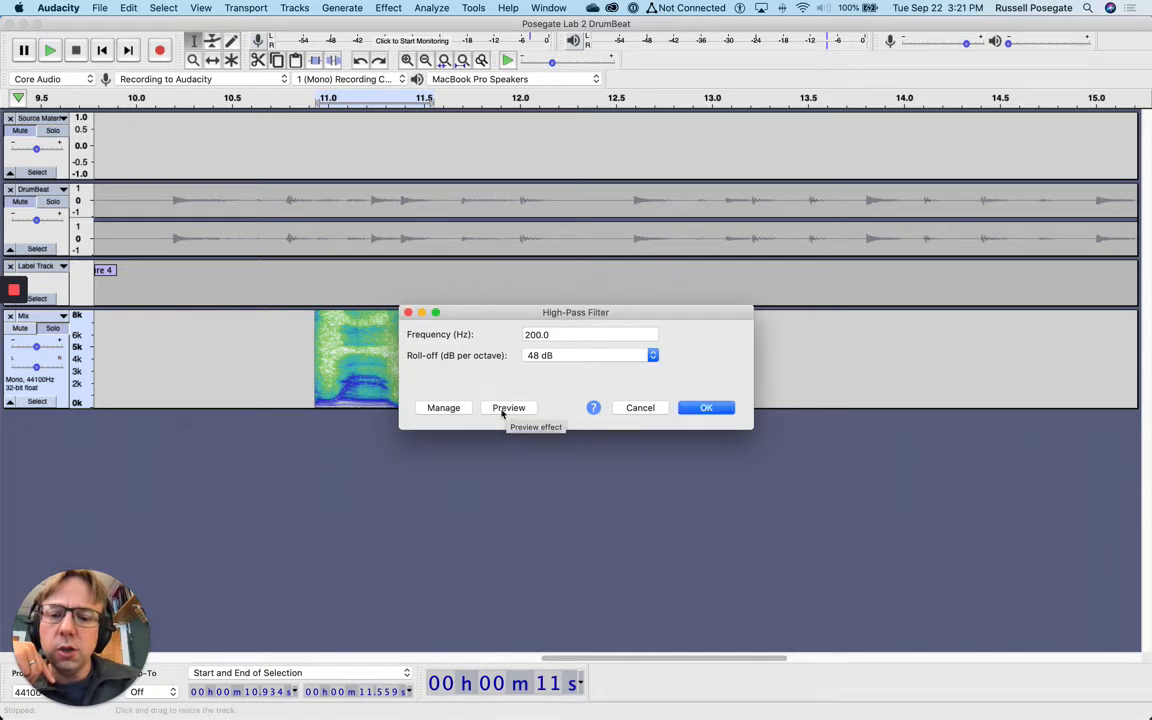
click(506, 408)
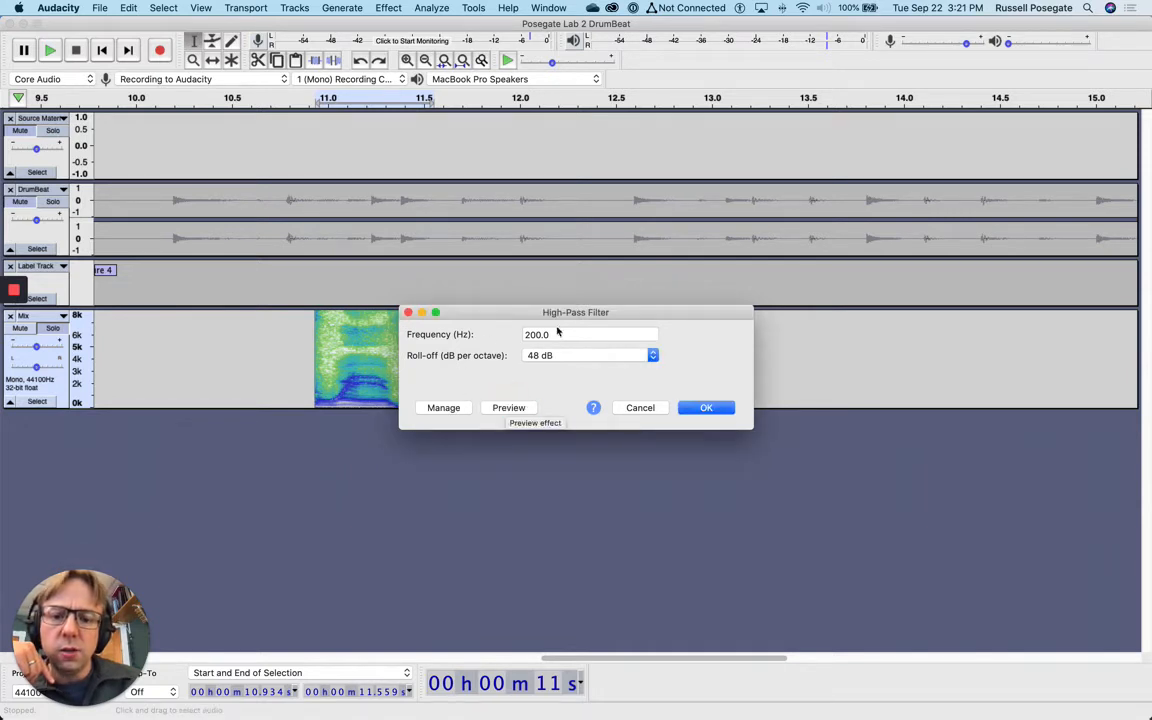
Preview the High-Pass Filter on the pasted clip at a frequency of 400 Hz, followed by 500 Hz
drag(555, 334, 517, 341)
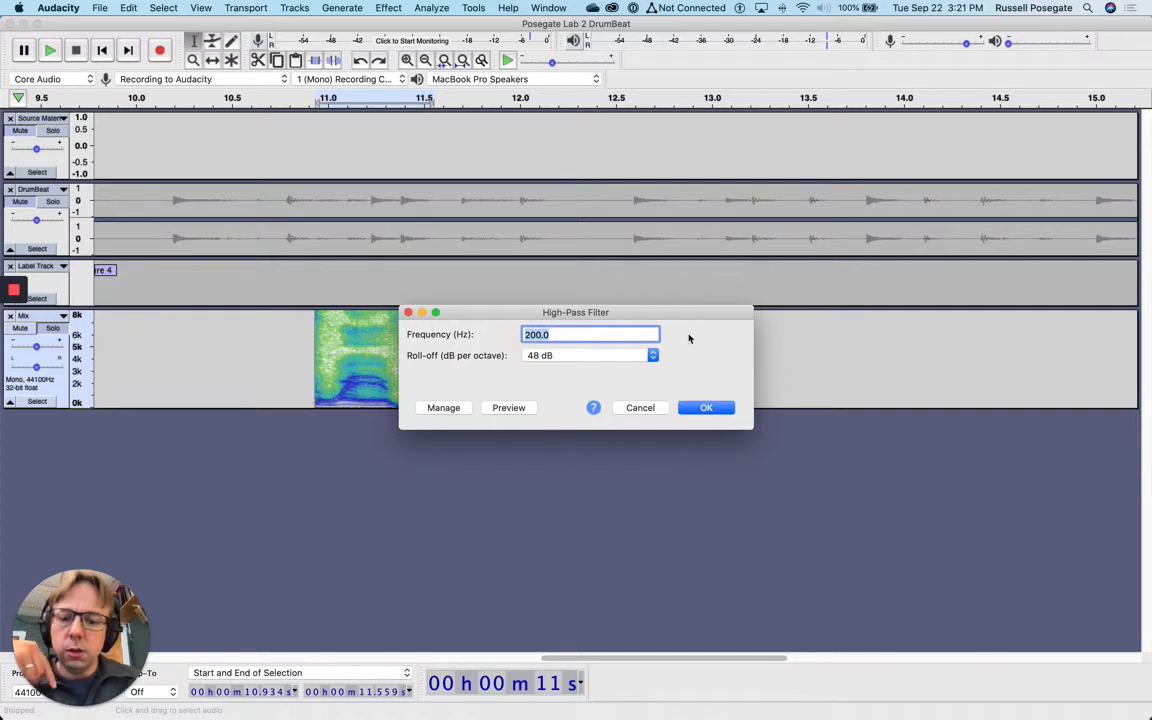
text(400)
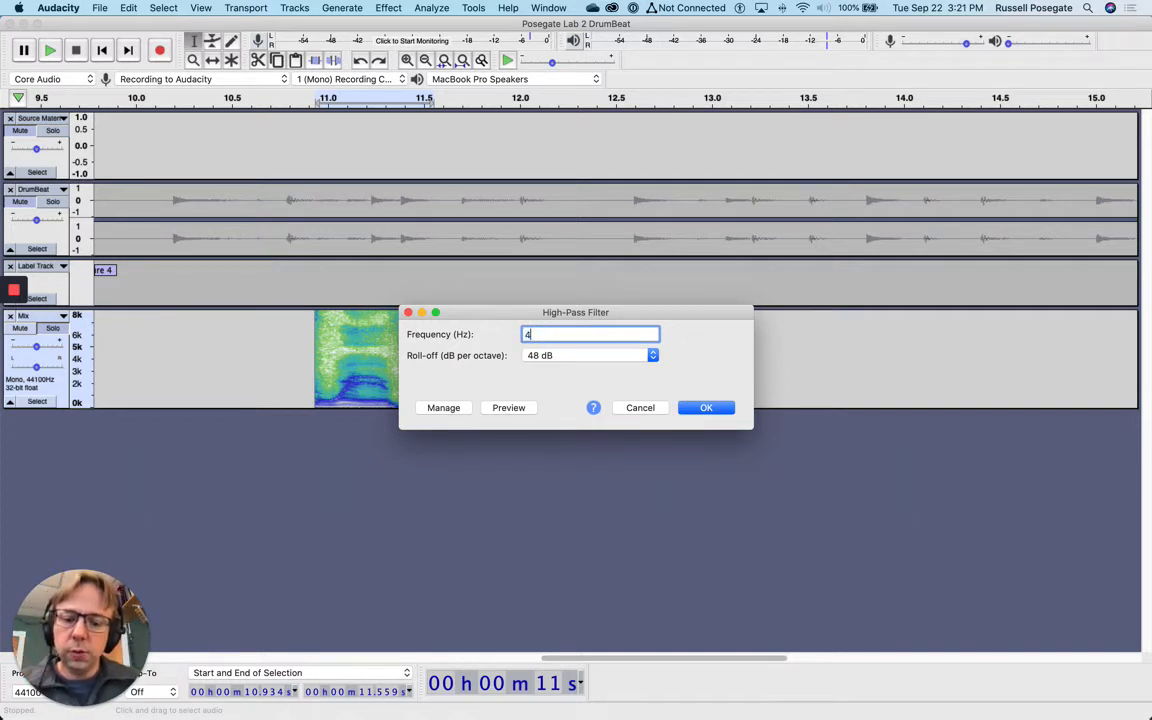
click(508, 407)
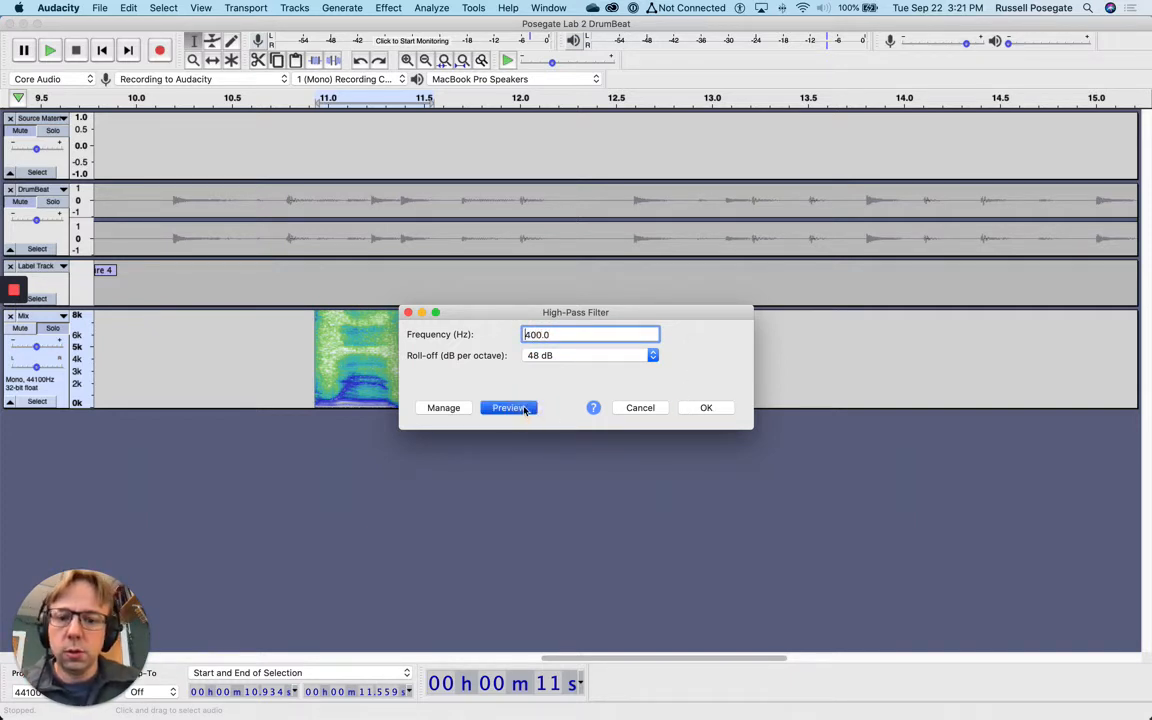
drag(555, 334, 514, 332)
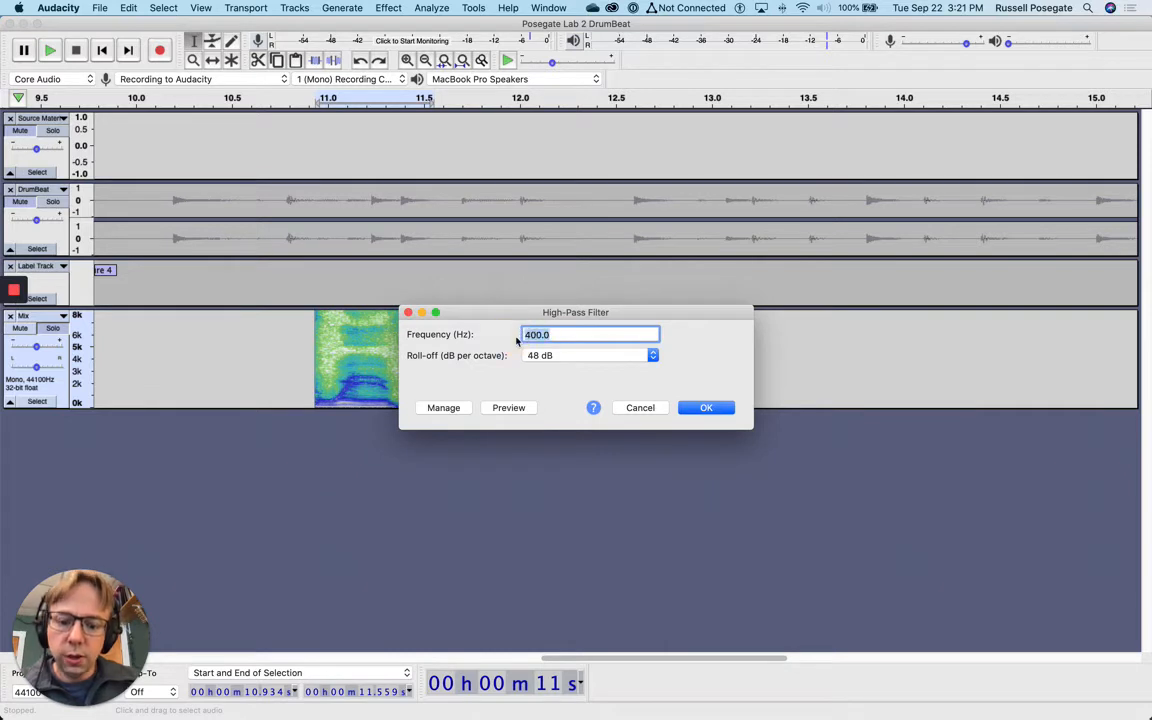
text(500)
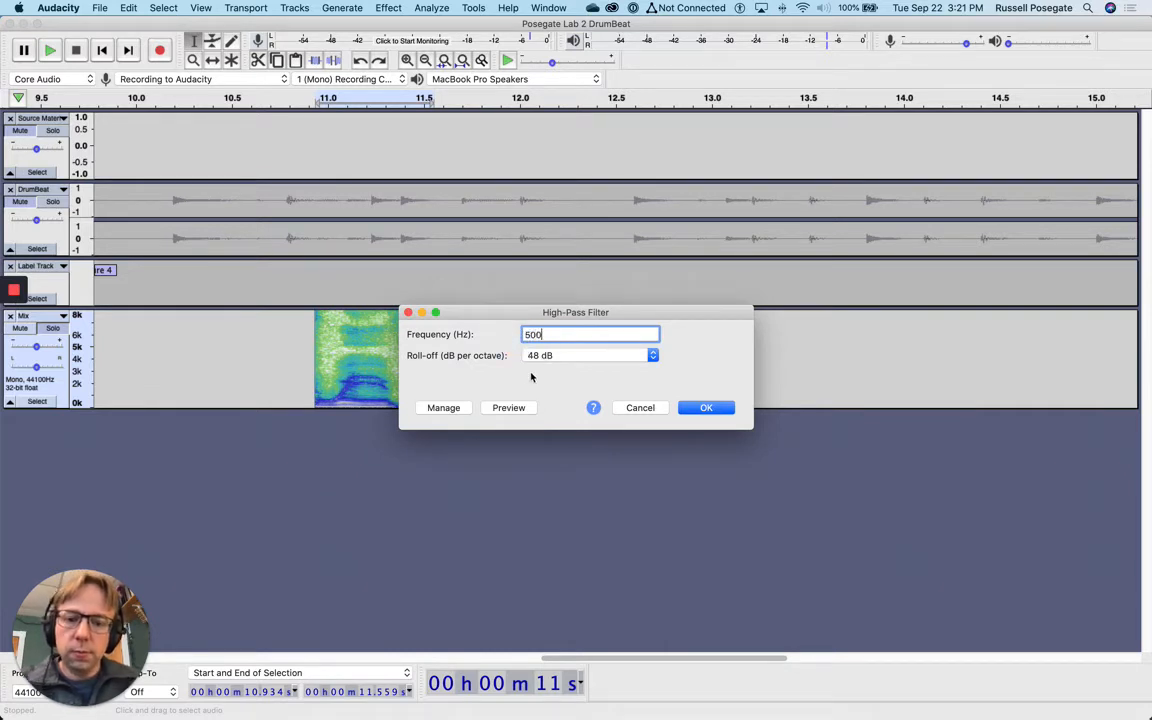
click(520, 407)
Apply the High-Pass Filter at 1000 Hz to the pasted clip after previewing it, and undo it
drag(566, 334, 506, 334)
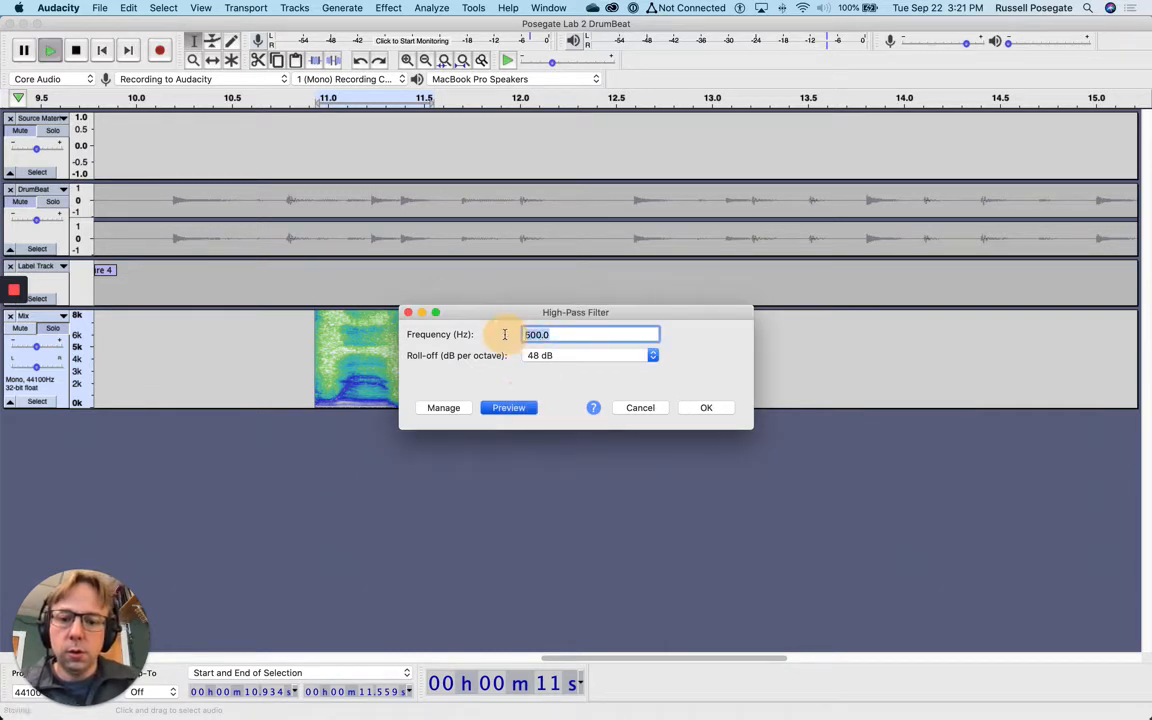
text(1000)
click(510, 407)
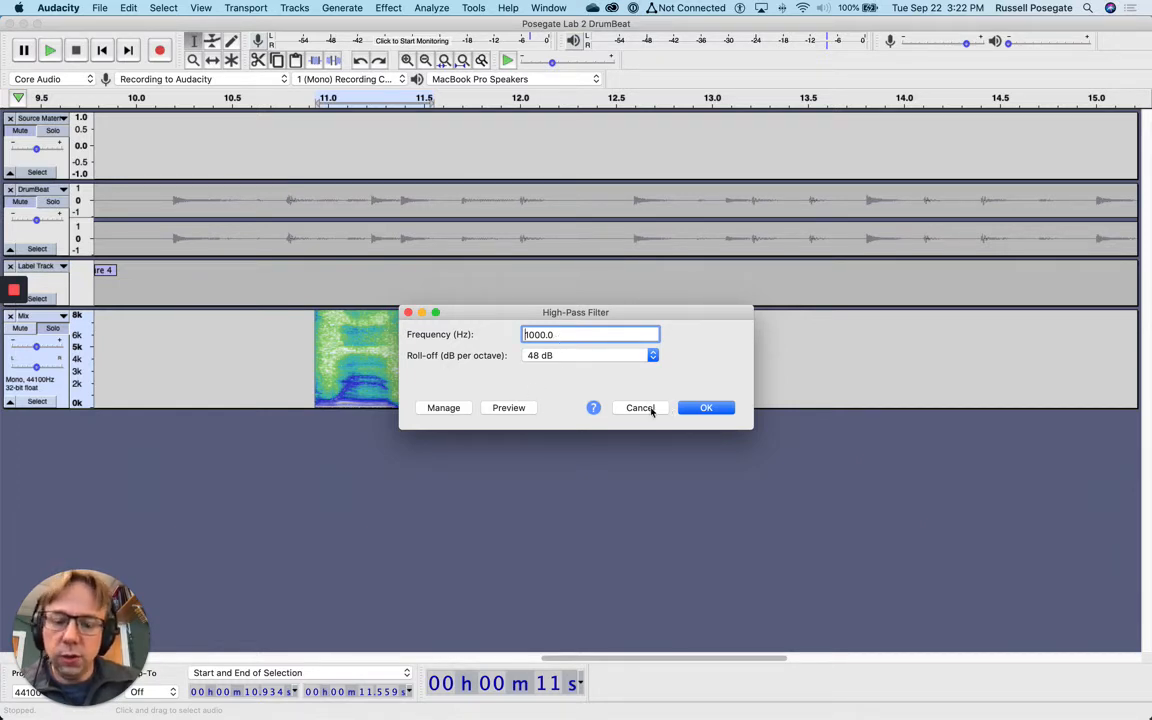
click(714, 408)
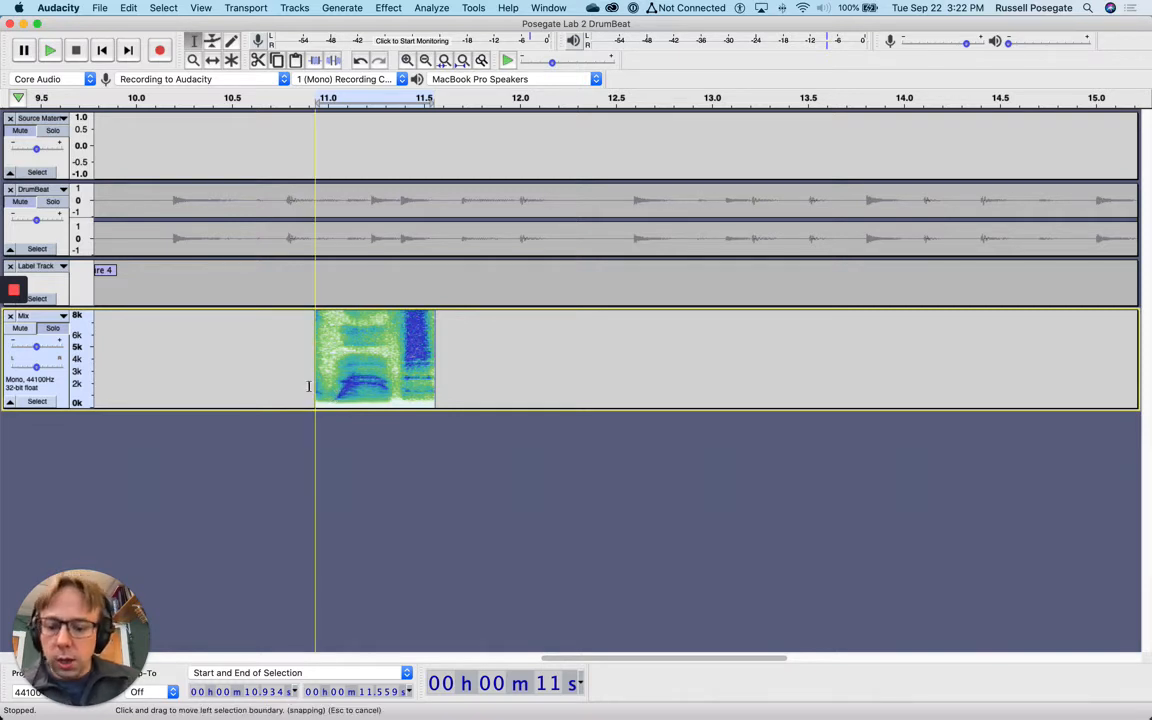
key(super+z)
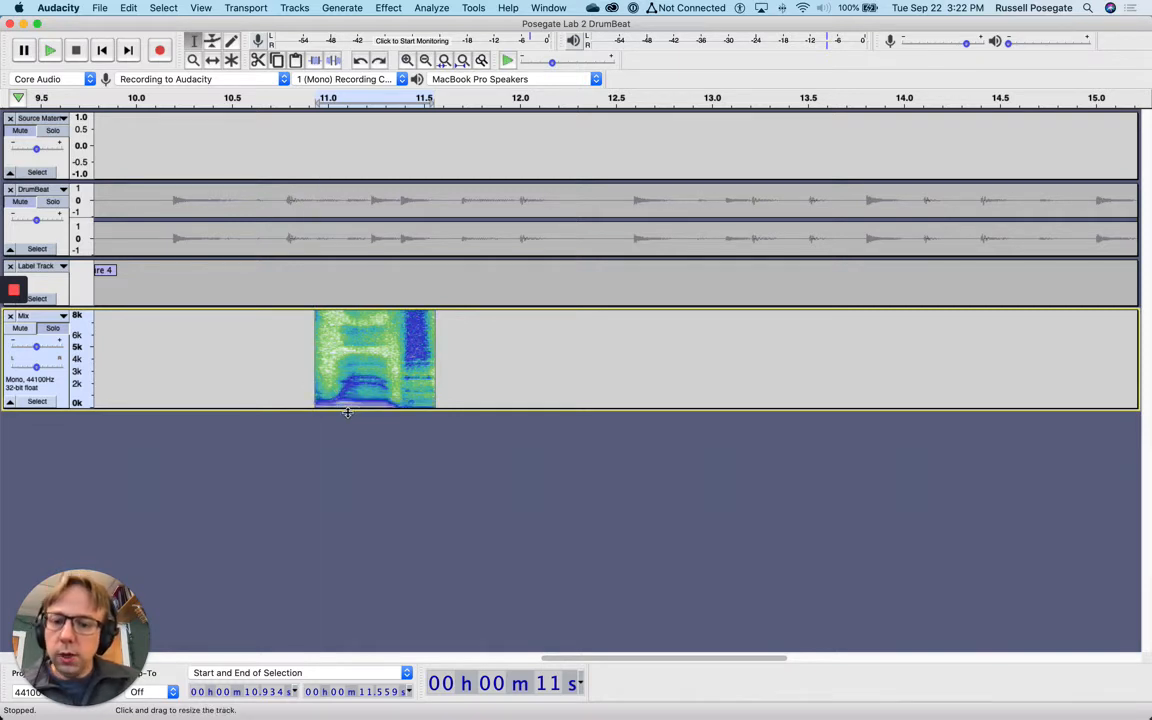
Preview Change Speed on the pasted clip with the speed multiplier lowered to about 2.1
click(431, 8)
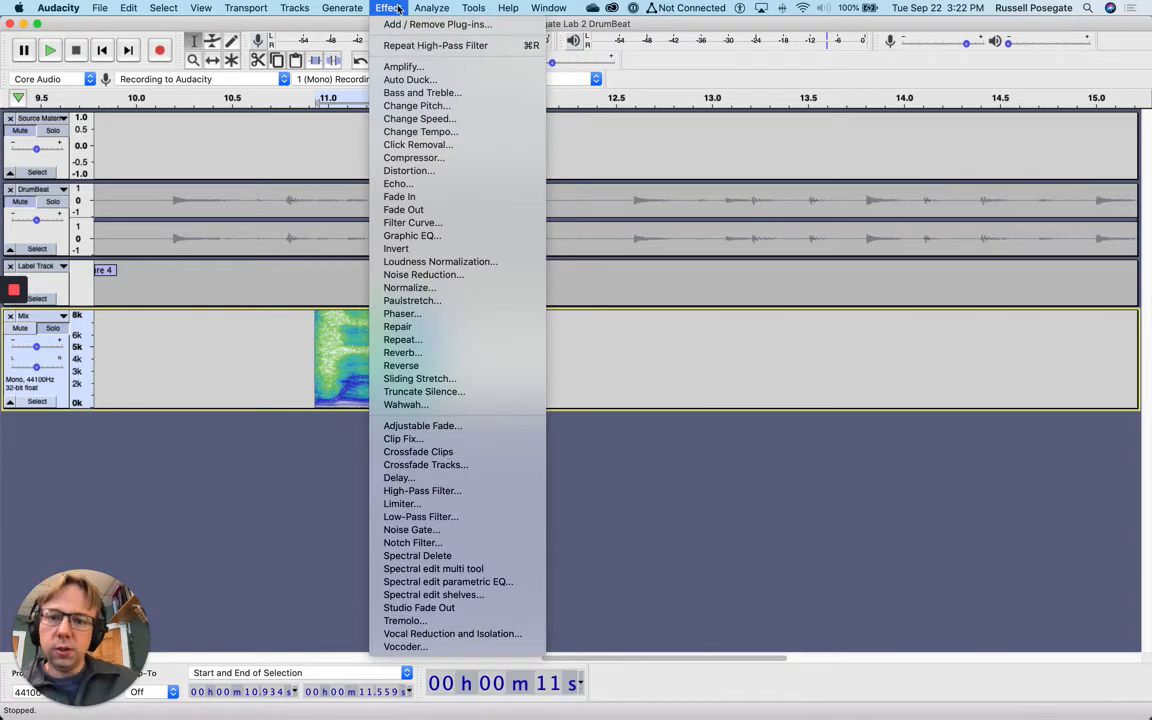
click(420, 119)
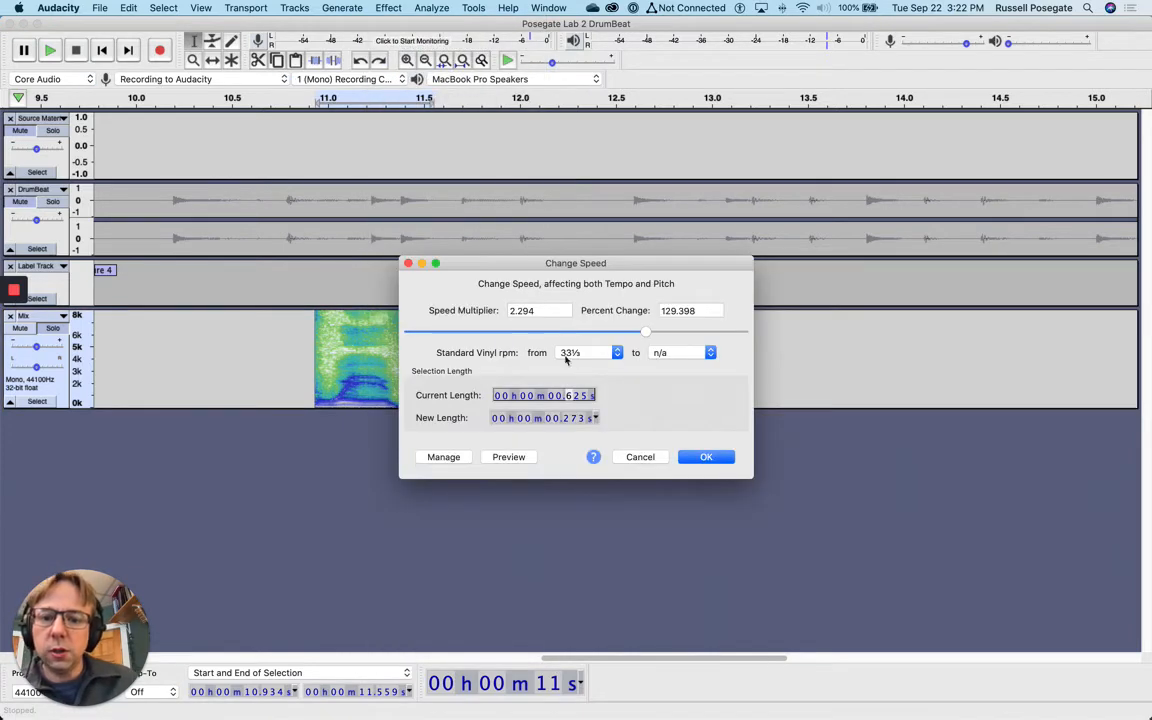
mouse_move(648, 333)
mouse_down()
mouse_move(620, 326)
mouse_move(638, 338)
mouse_up()
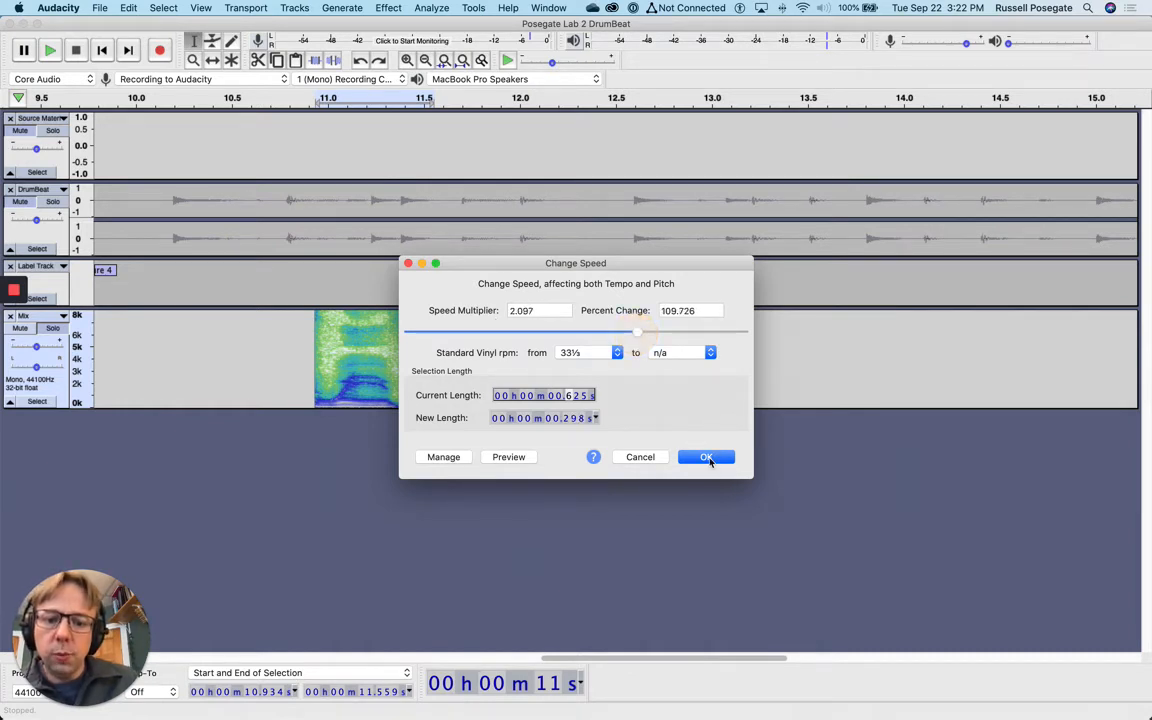
click(508, 457)
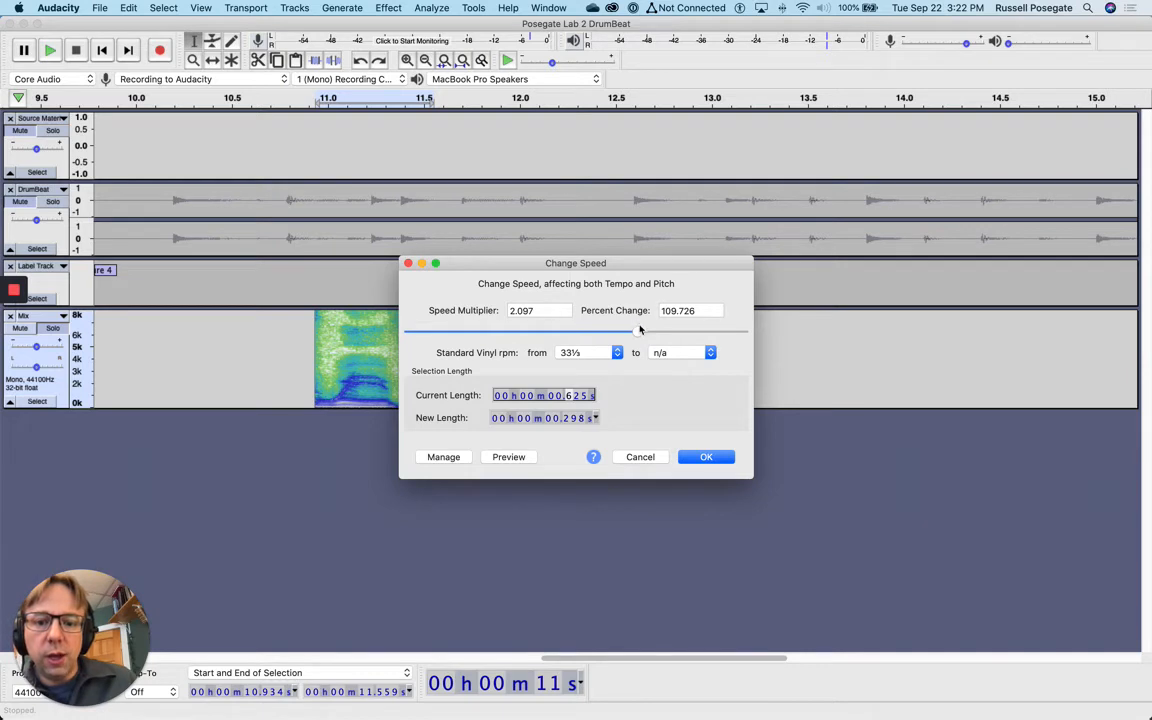
Slow the pasted clip to about half speed with Change Speed, play it, and undo the change
drag(640, 330, 495, 368)
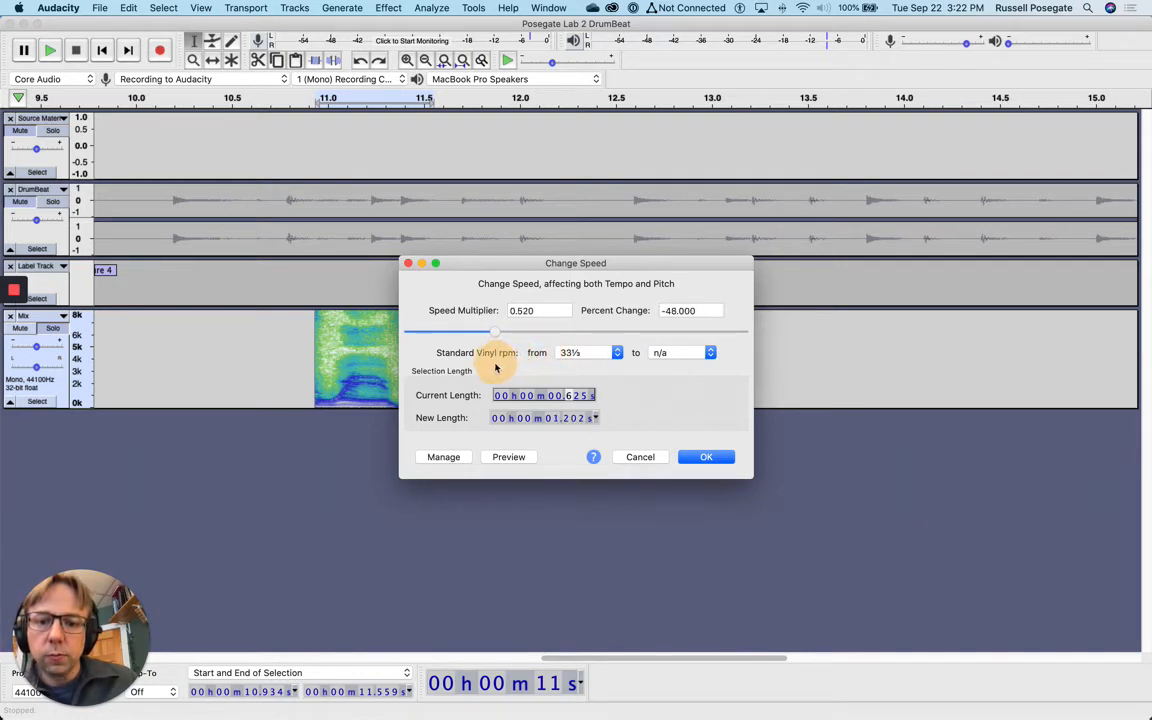
click(706, 456)
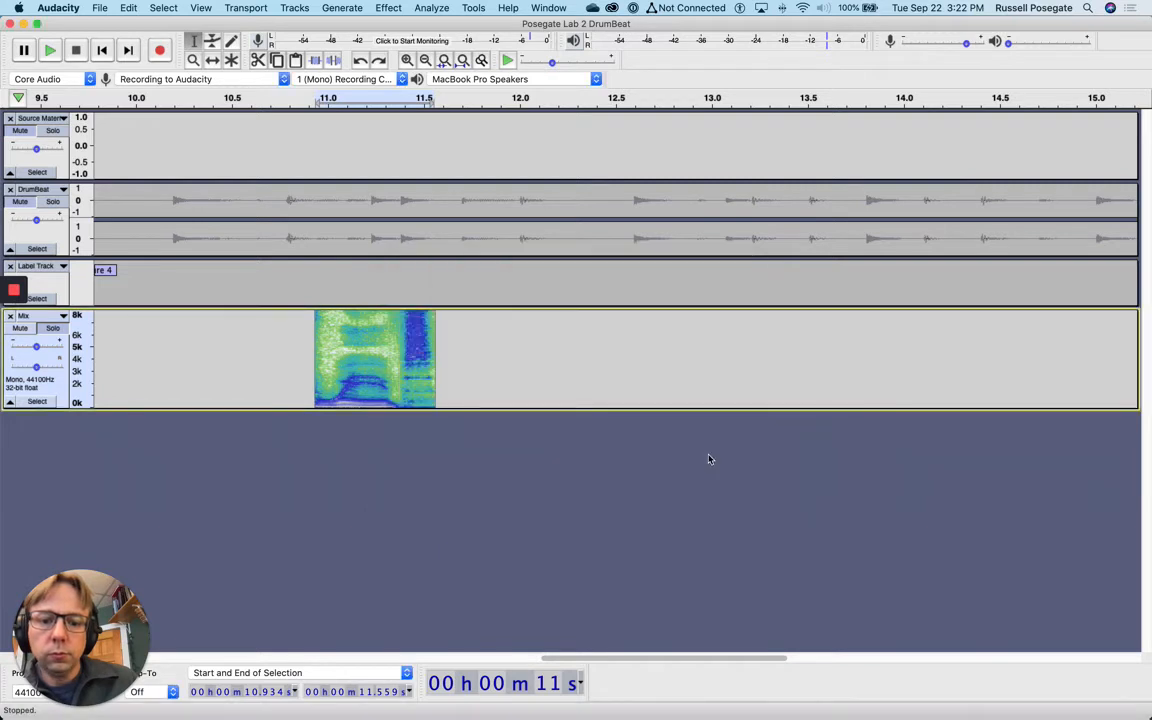
click(50, 52)
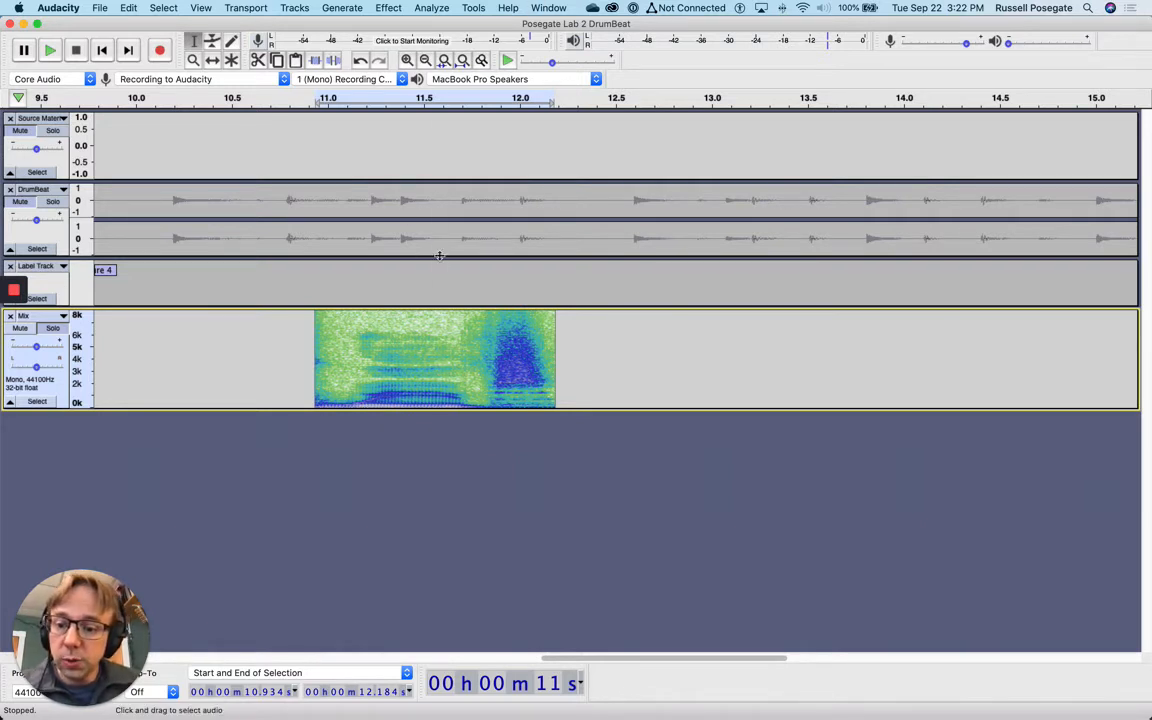
key(super+z)
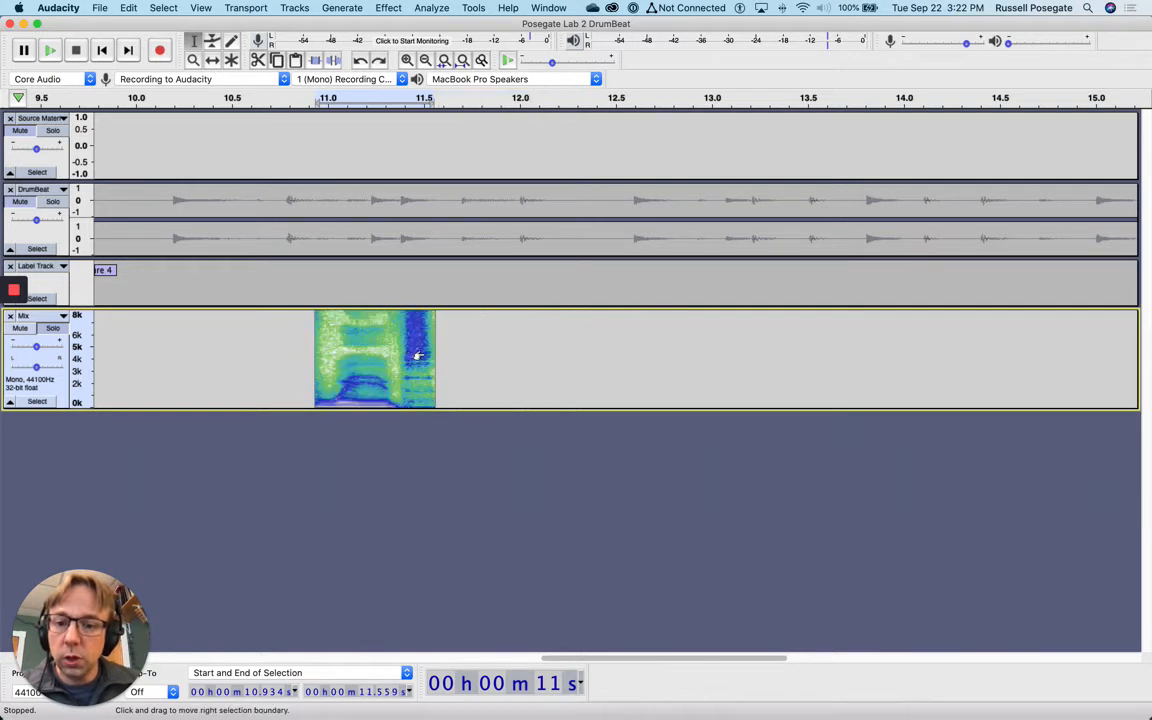
Switch the Mix track to waveform view and duplicate its clip twice to get three stacked Mix tracks
click(52, 315)
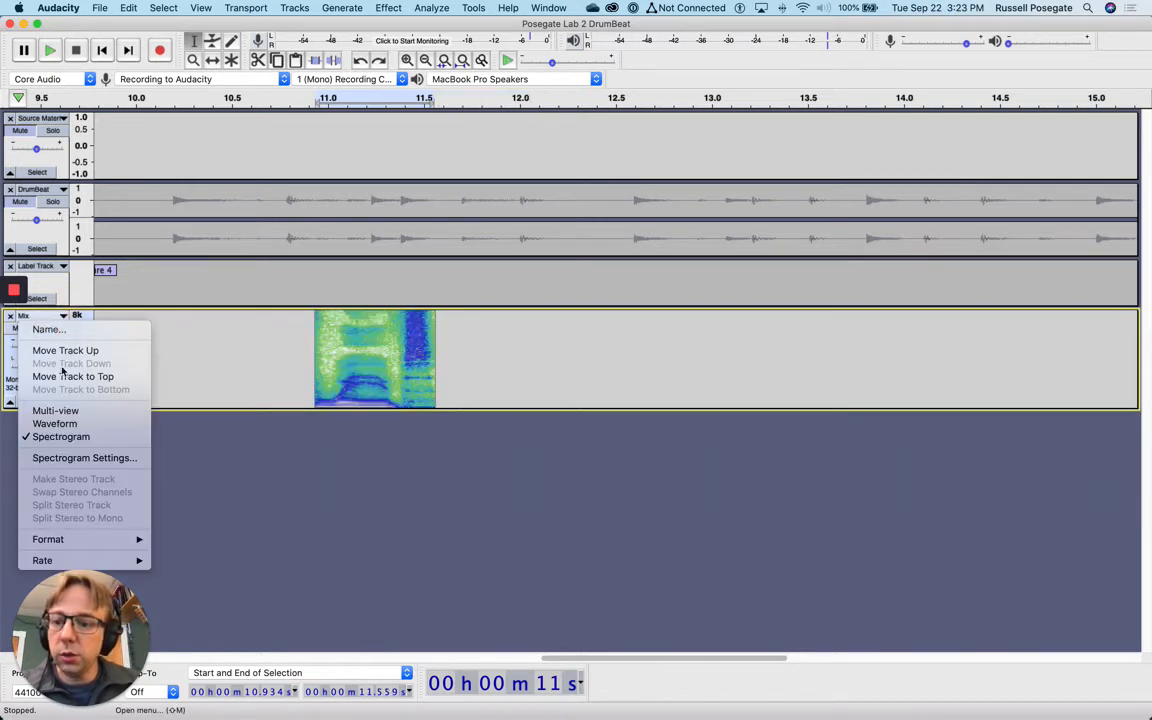
click(55, 424)
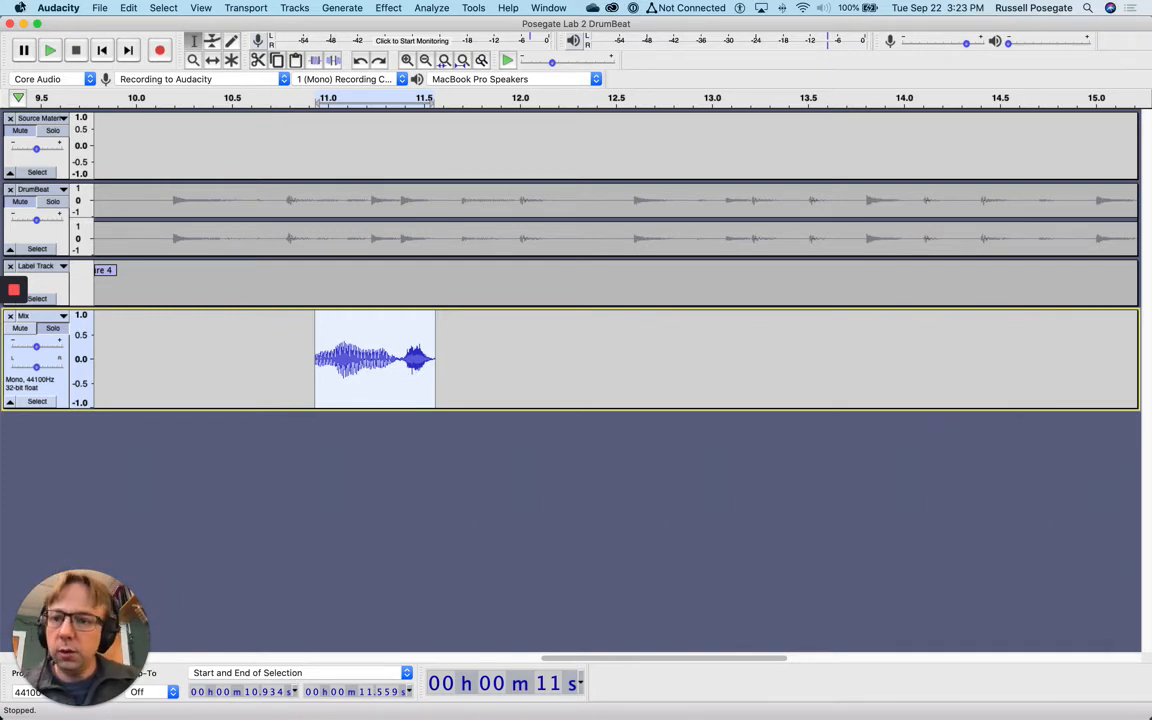
click(128, 7)
mouse_move(168, 134)
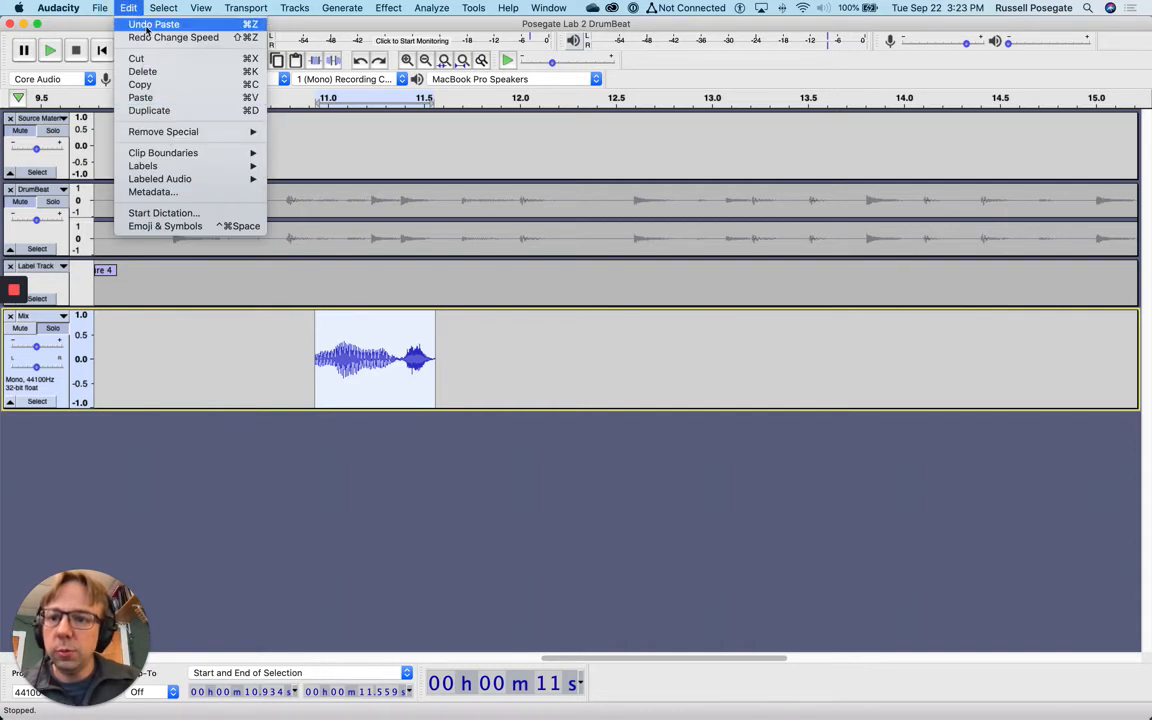
click(127, 8)
key(super+d)
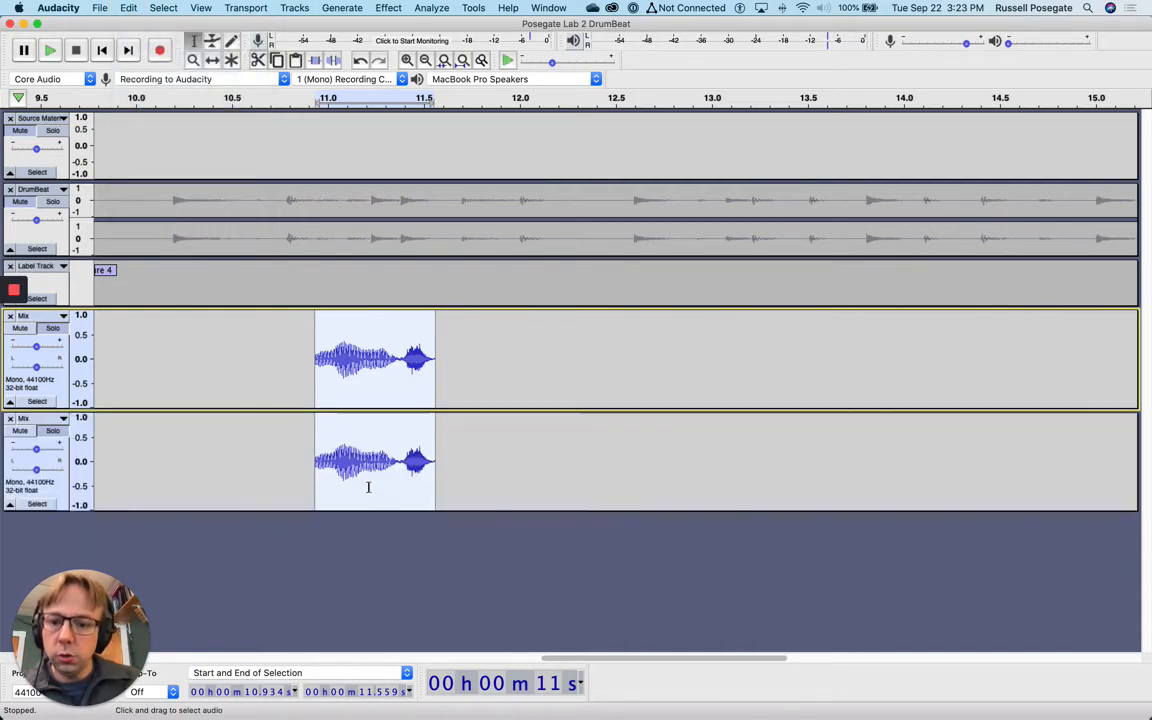
click(268, 455)
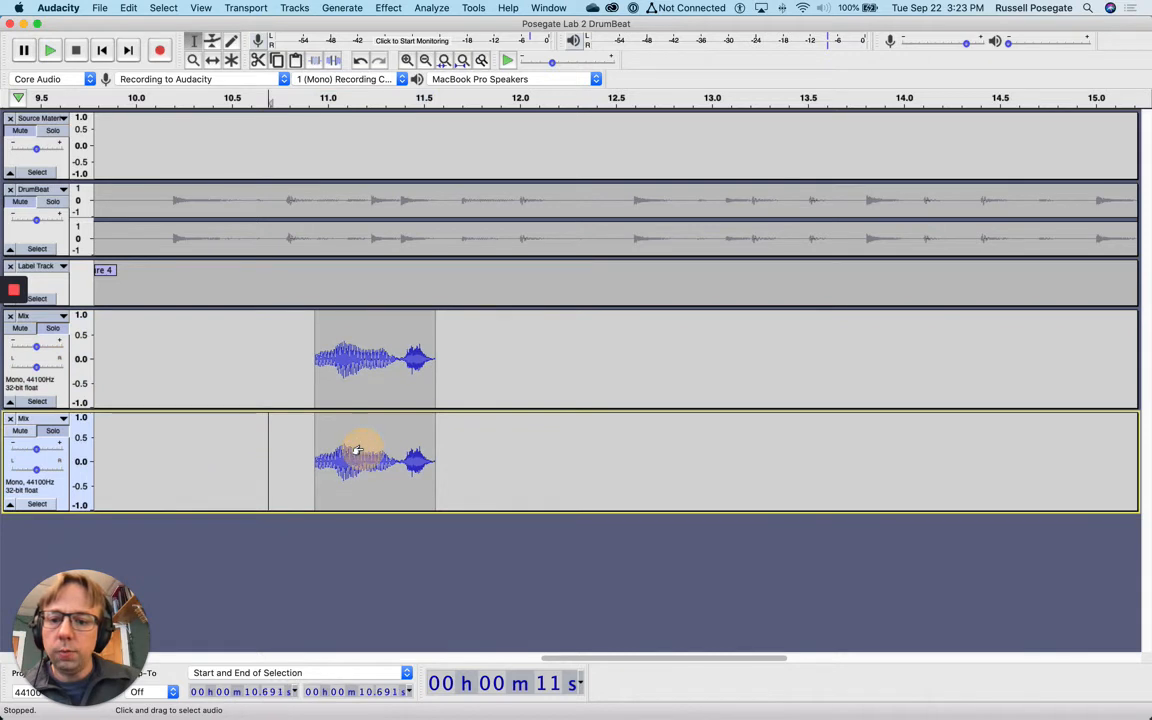
double_click(363, 449)
key(super+d)
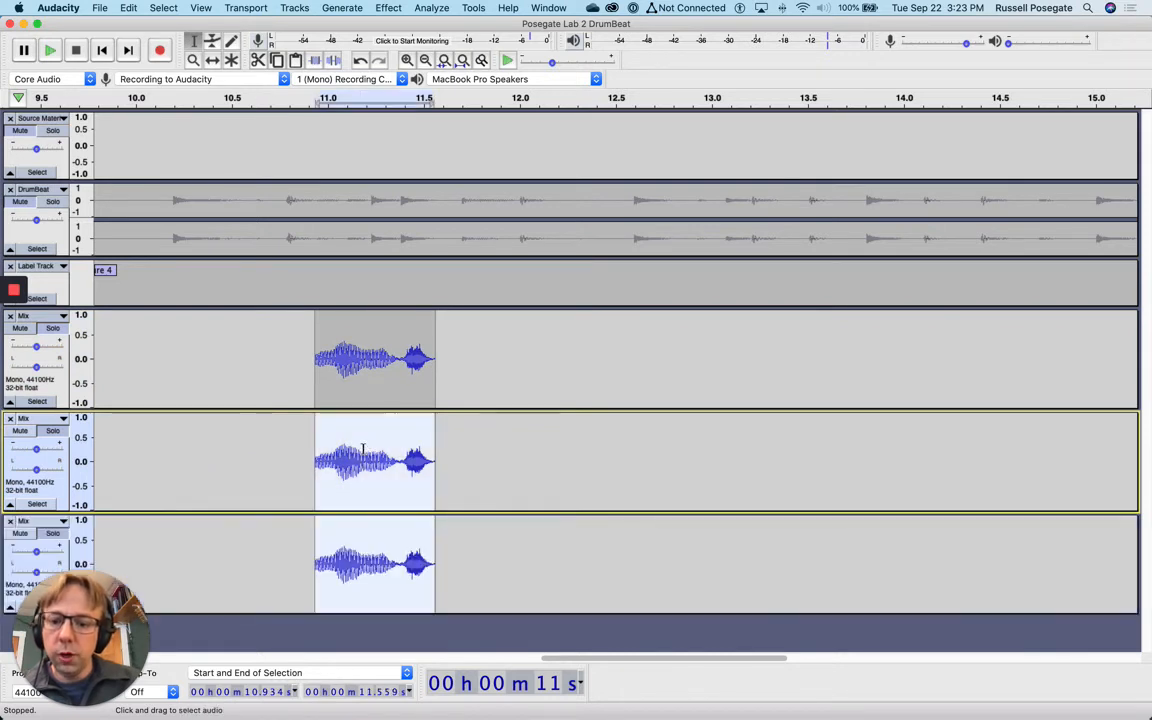
Select the clips across all three Mix tracks and play them together
click(482, 525)
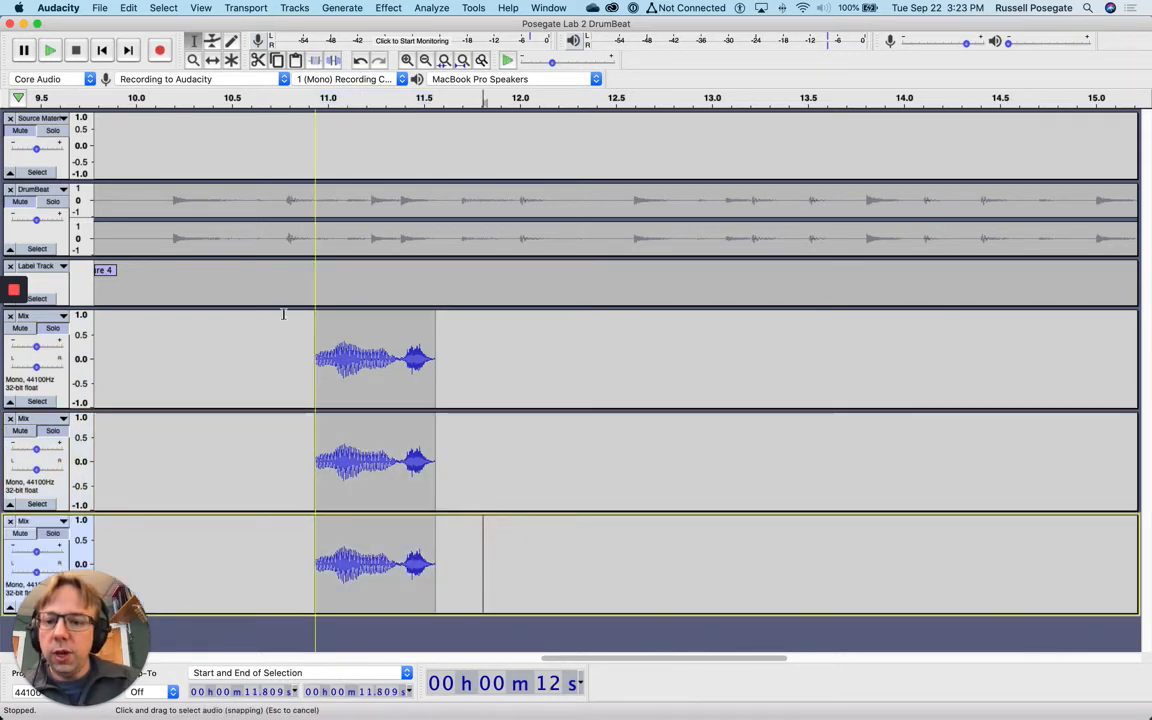
drag(316, 323, 436, 565)
key(space)
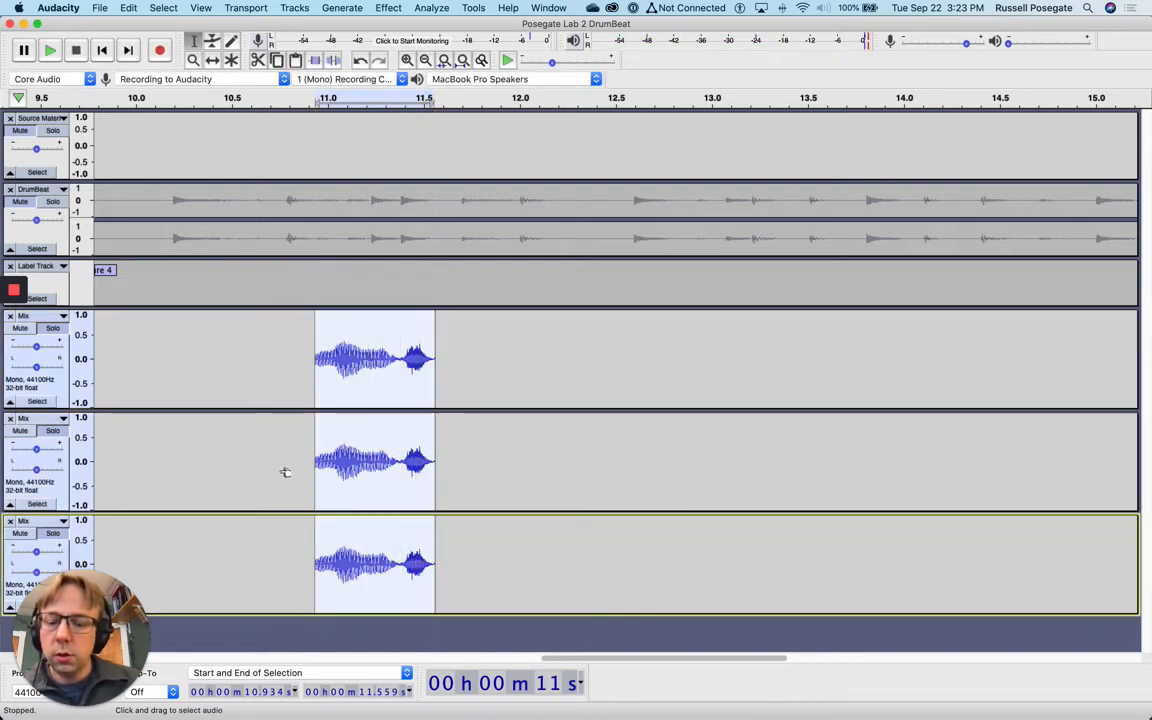
Raise the pitch of the middle Mix track's clip by 4 semitones, from B2 to D#/Eb3, previewing it before applying
click(271, 468)
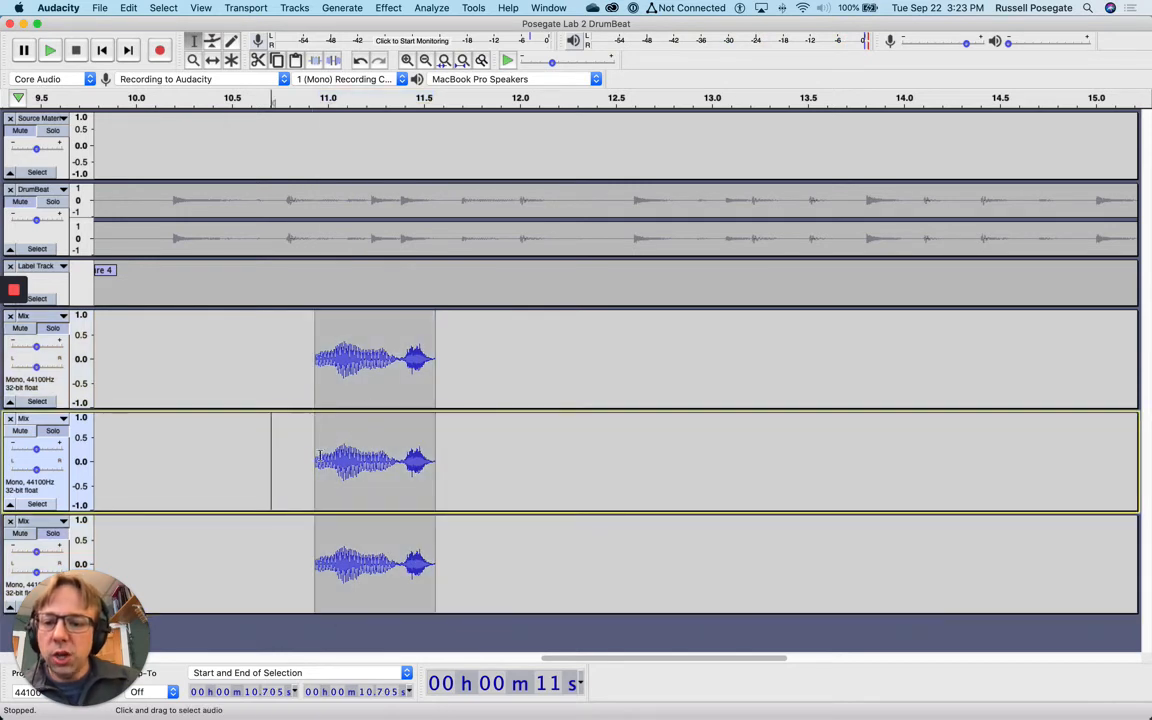
drag(318, 458, 435, 457)
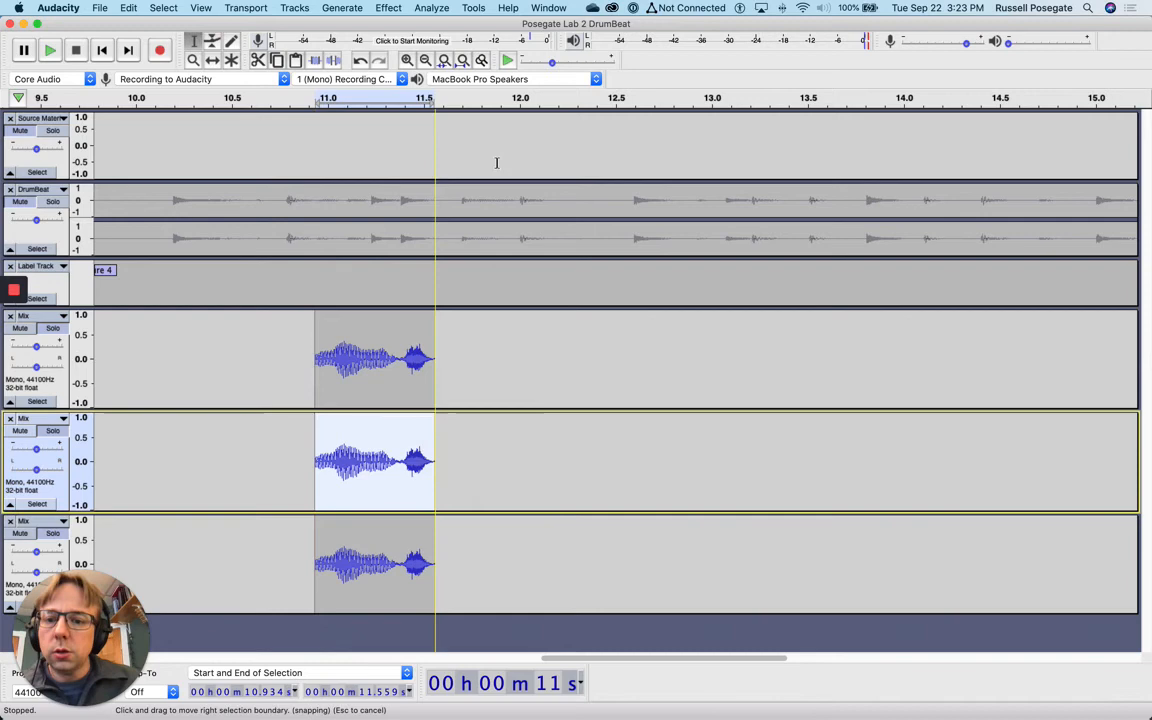
click(390, 8)
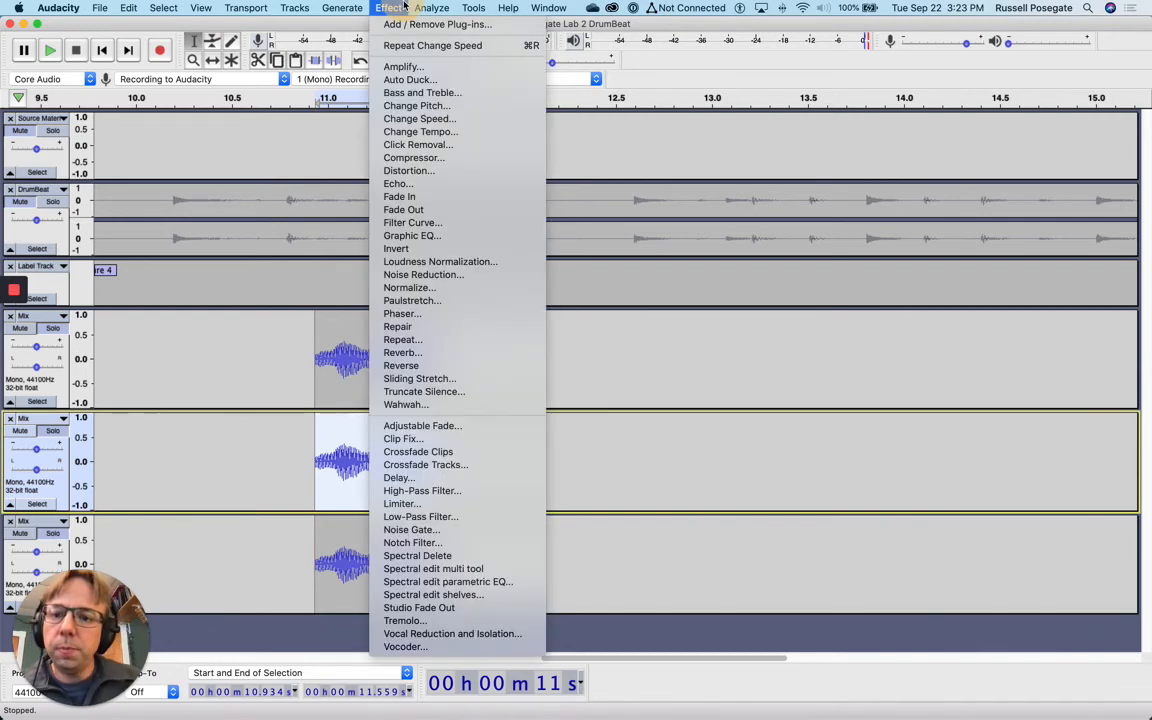
click(430, 106)
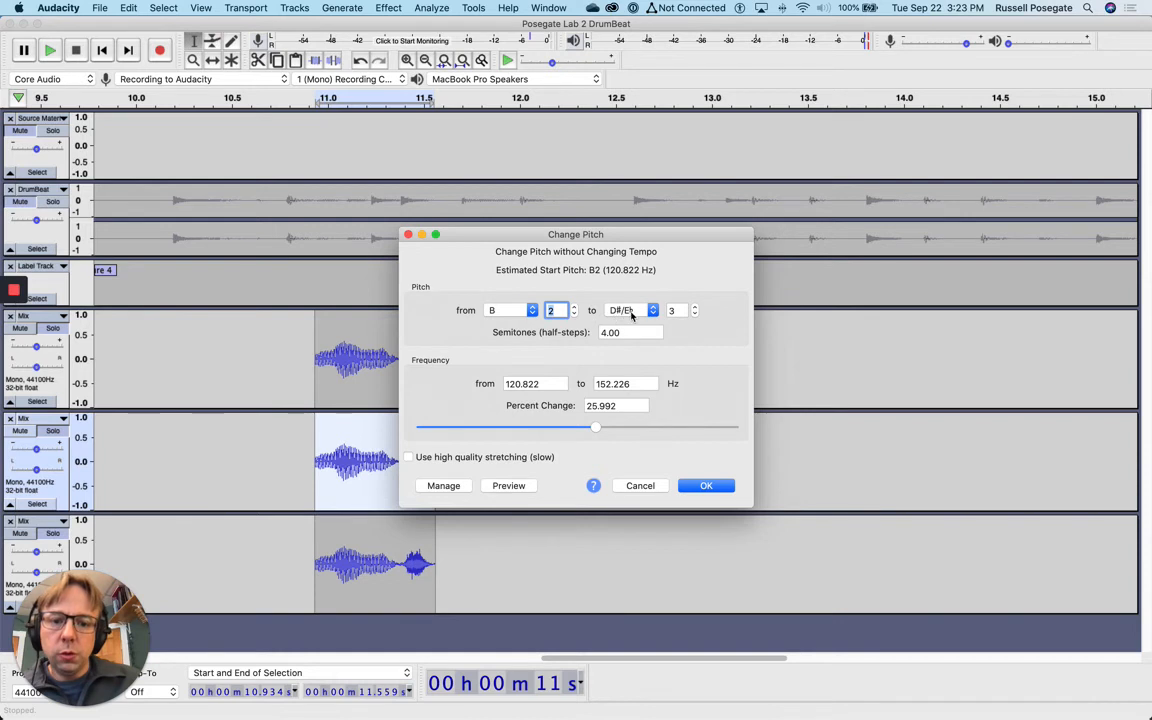
click(510, 485)
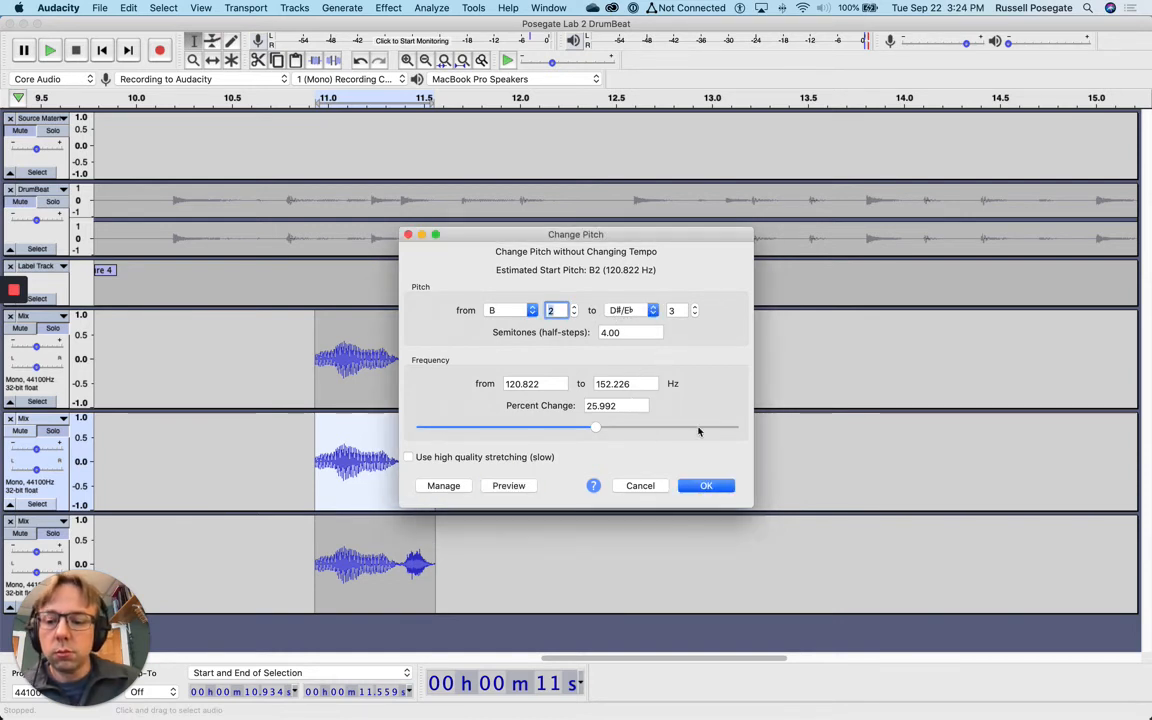
click(706, 486)
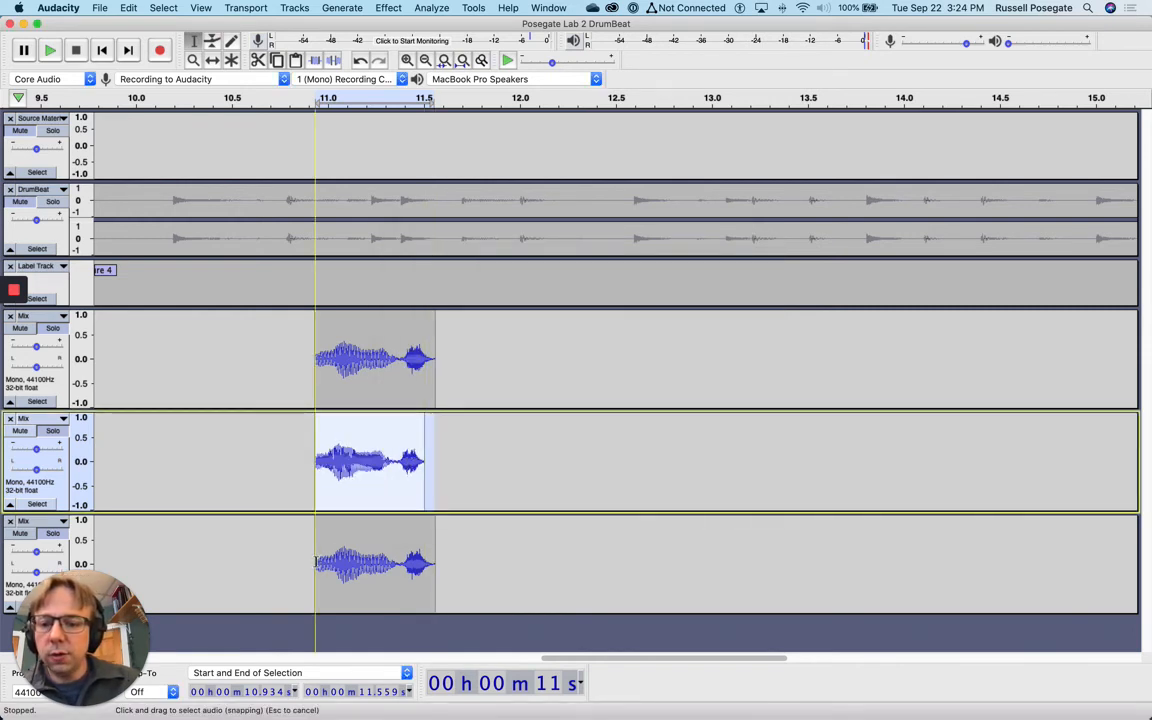
Raise the pitch of the lowest Mix track's clip by 7 semitones, previewing it before applying
drag(316, 560, 435, 558)
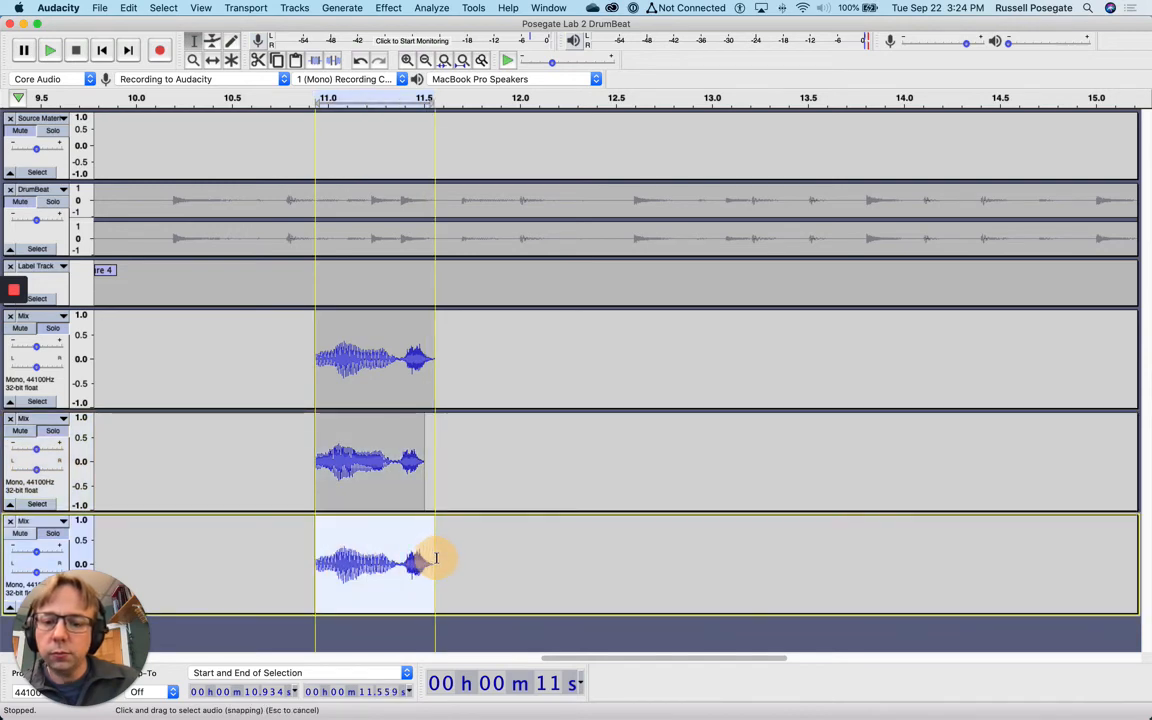
click(355, 7)
mouse_move(388, 7)
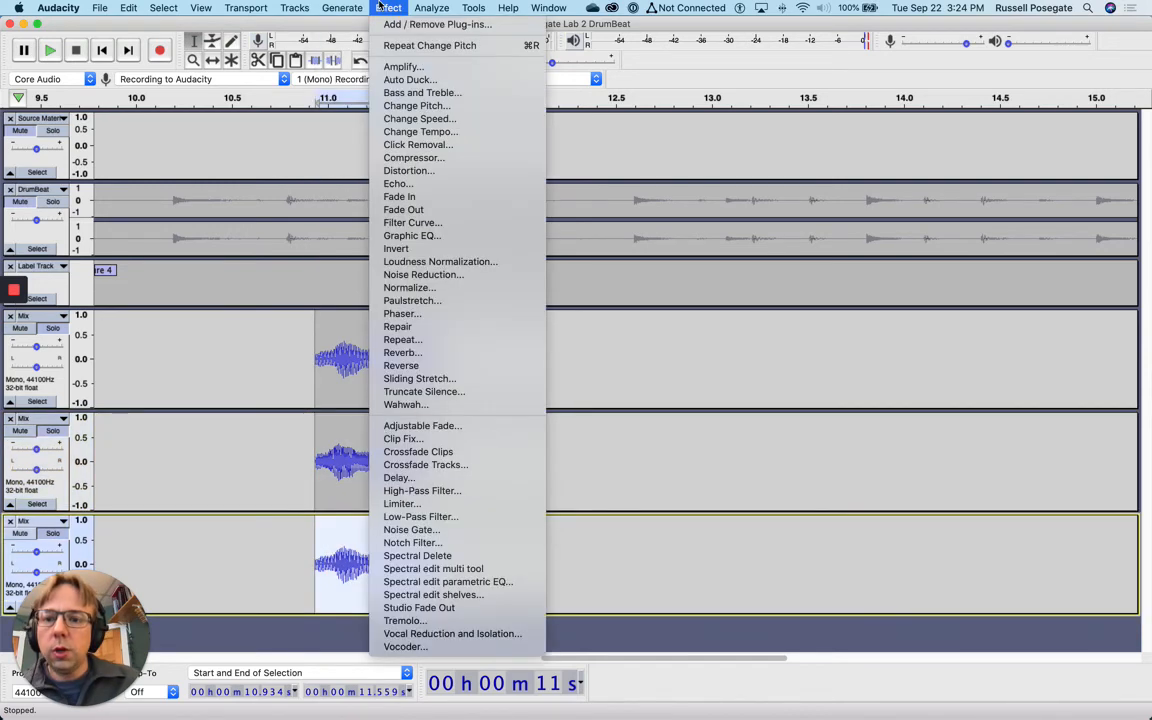
click(398, 111)
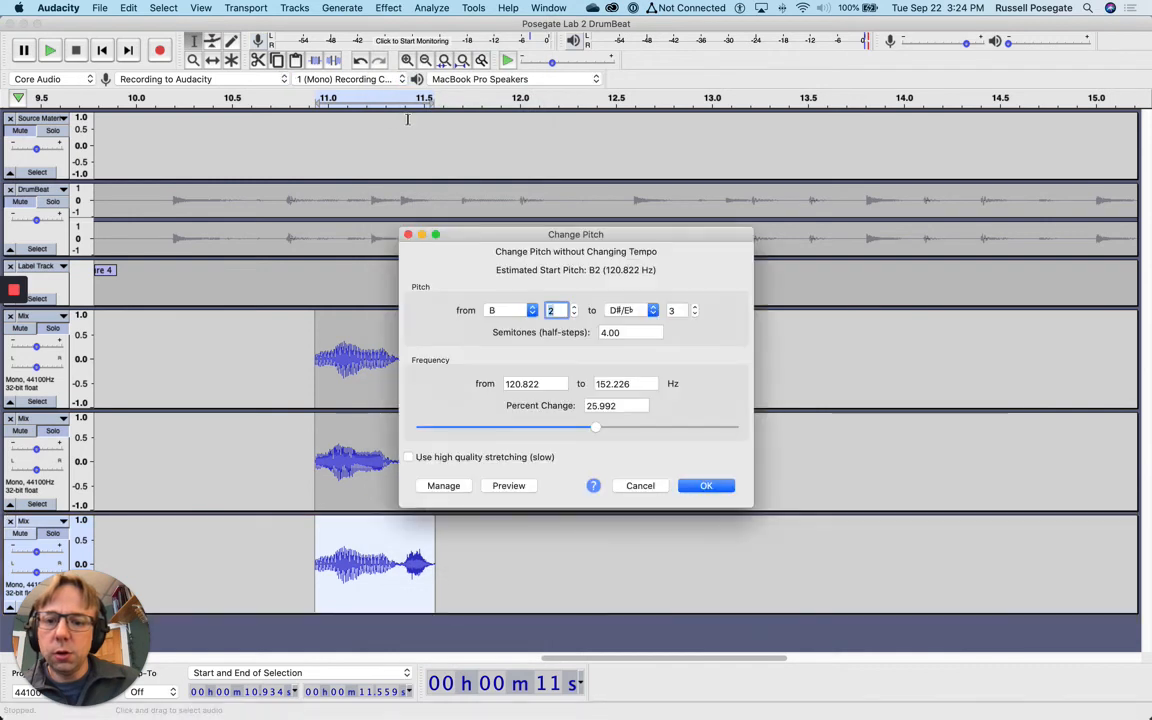
drag(643, 331, 609, 331)
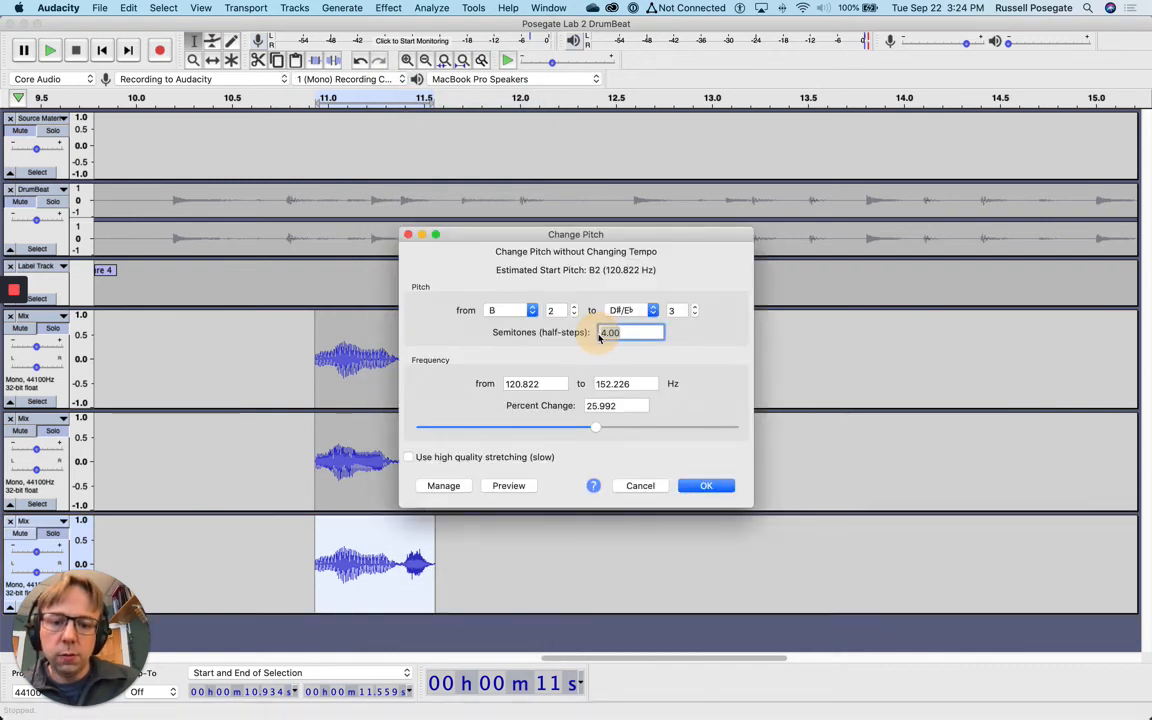
text(7)
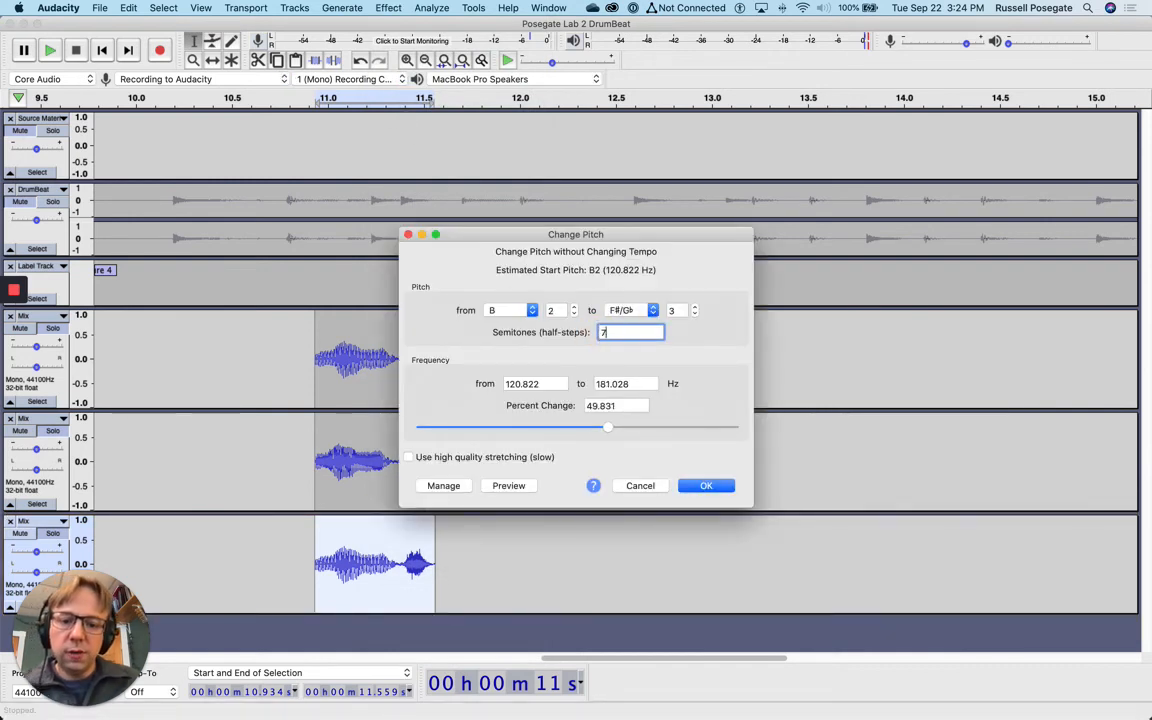
click(507, 485)
click(707, 486)
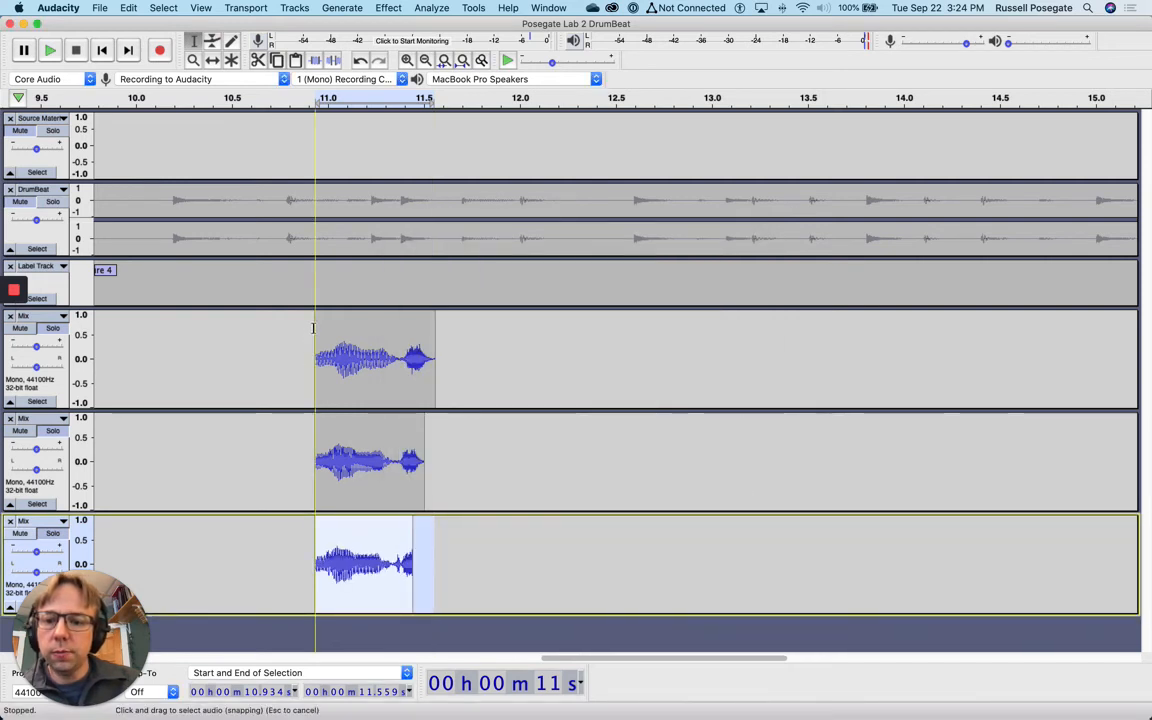
Play the original and pitch-shifted clips together across all three Mix tracks, then clear the selection
drag(316, 345, 452, 586)
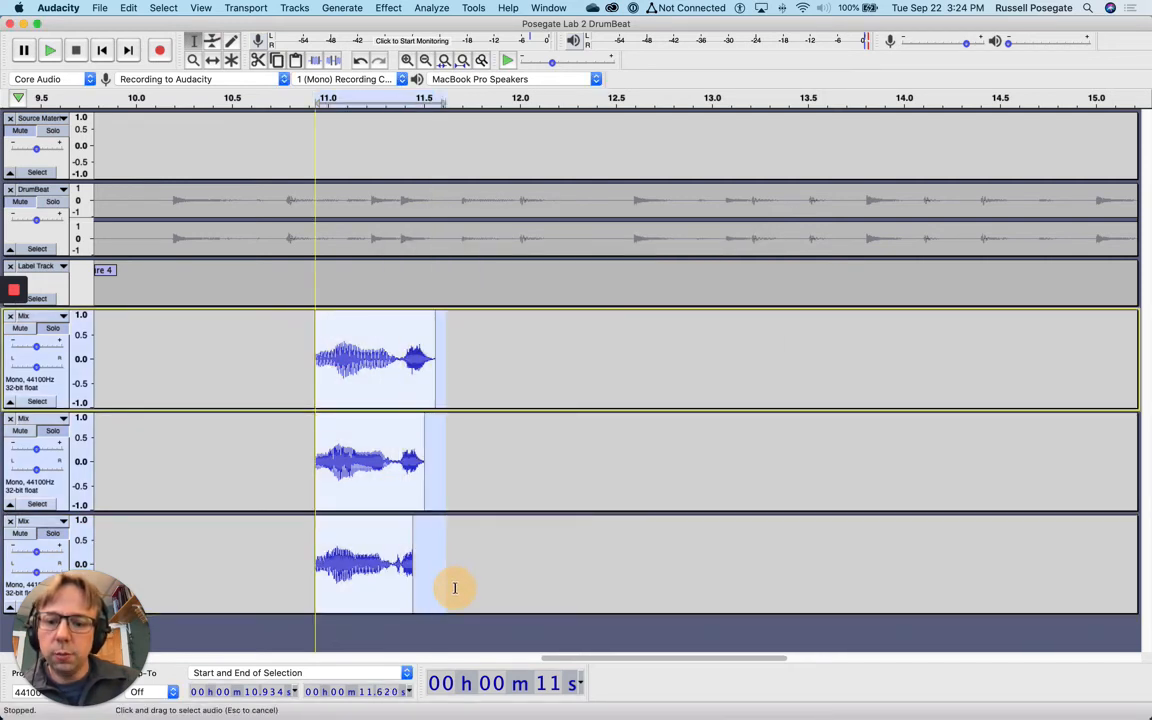
click(51, 51)
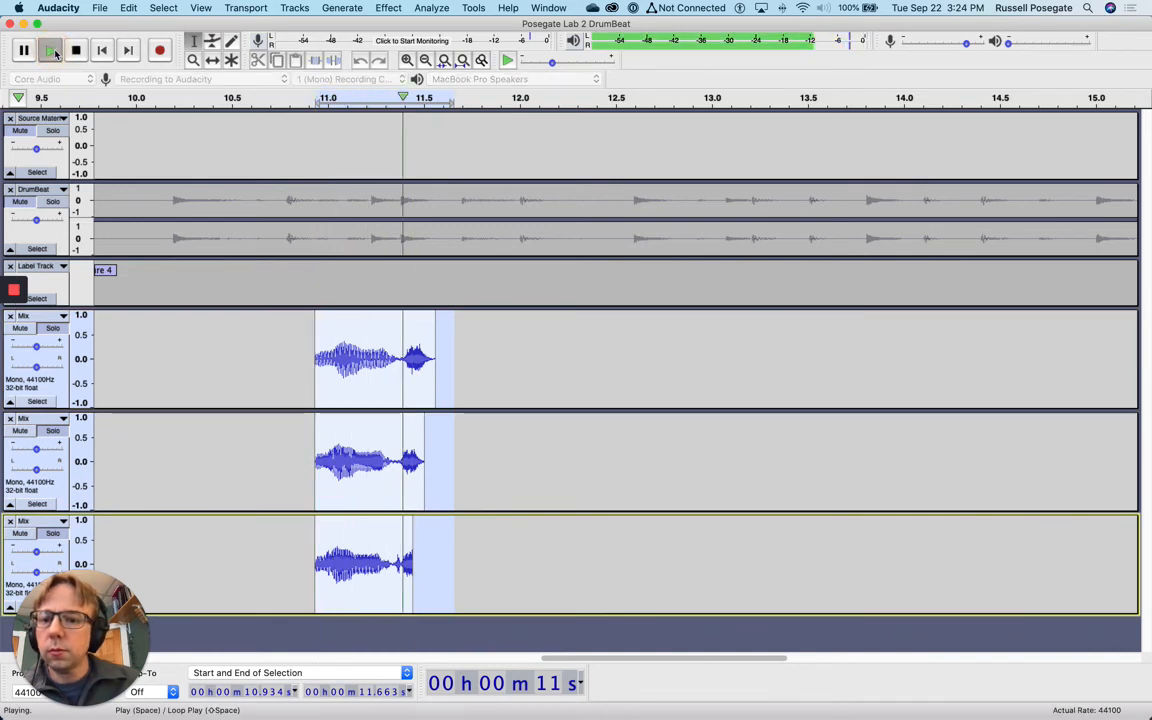
click(604, 449)
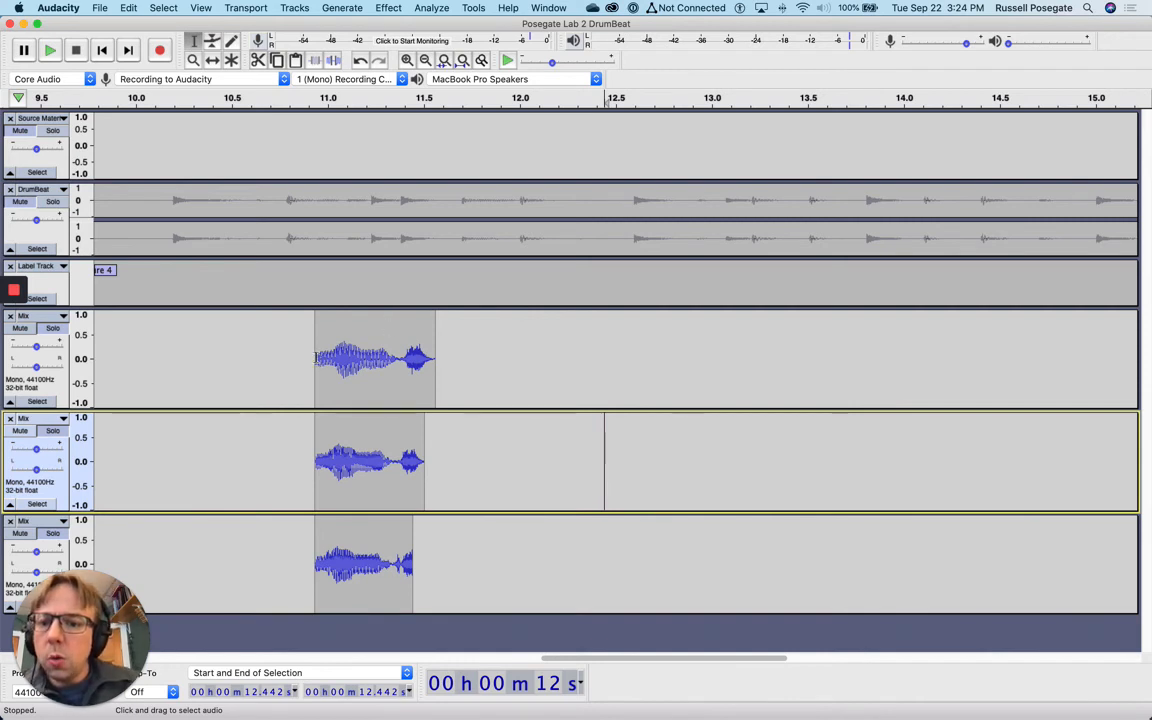
Preview Filter Curve EQ with the Telephone factory preset on the uppermost Mix track's clip
drag(316, 355, 435, 355)
click(388, 7)
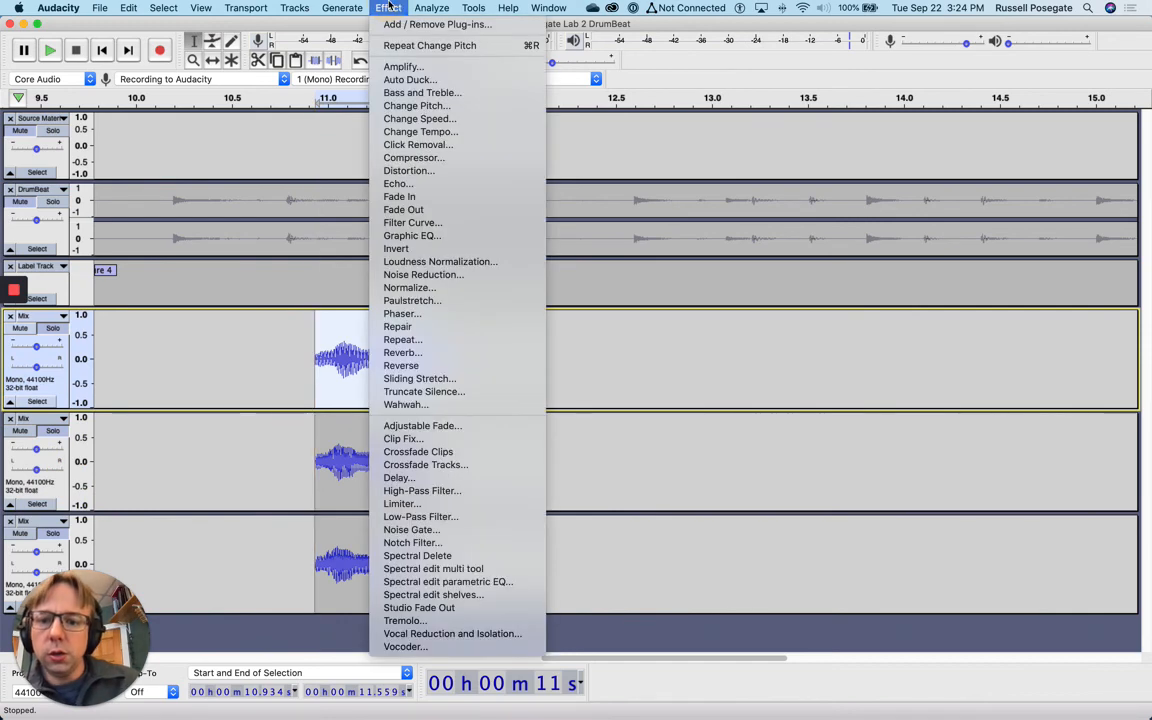
click(412, 223)
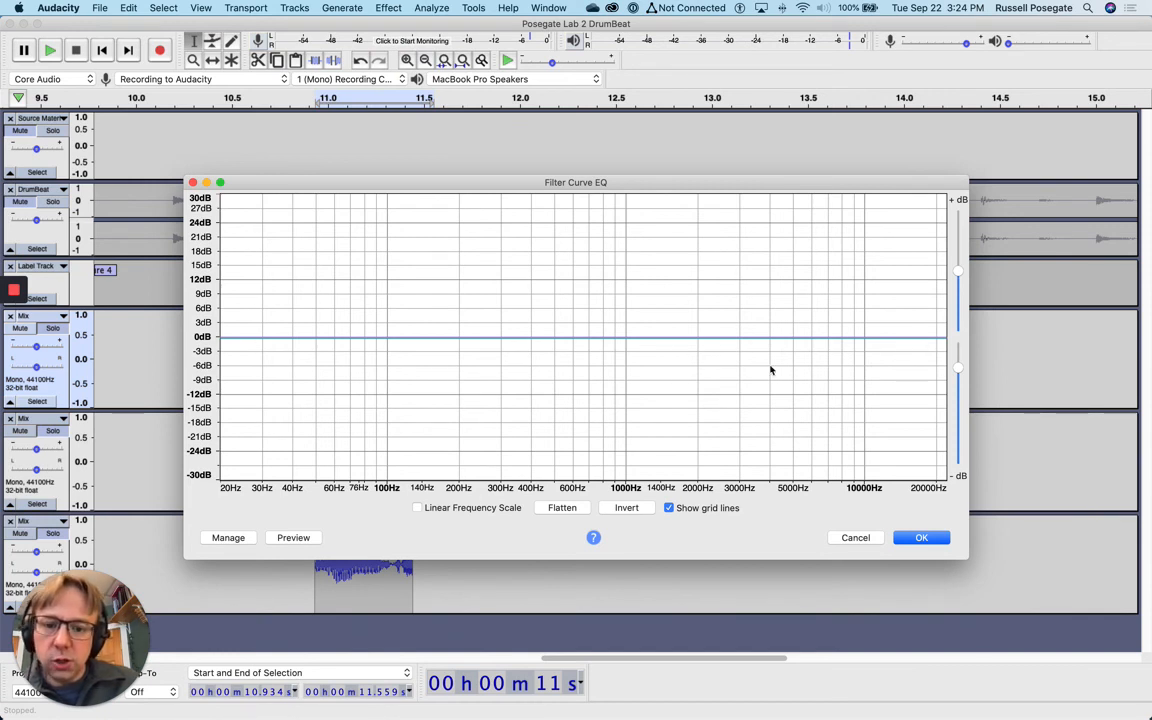
click(228, 537)
mouse_move(250, 596)
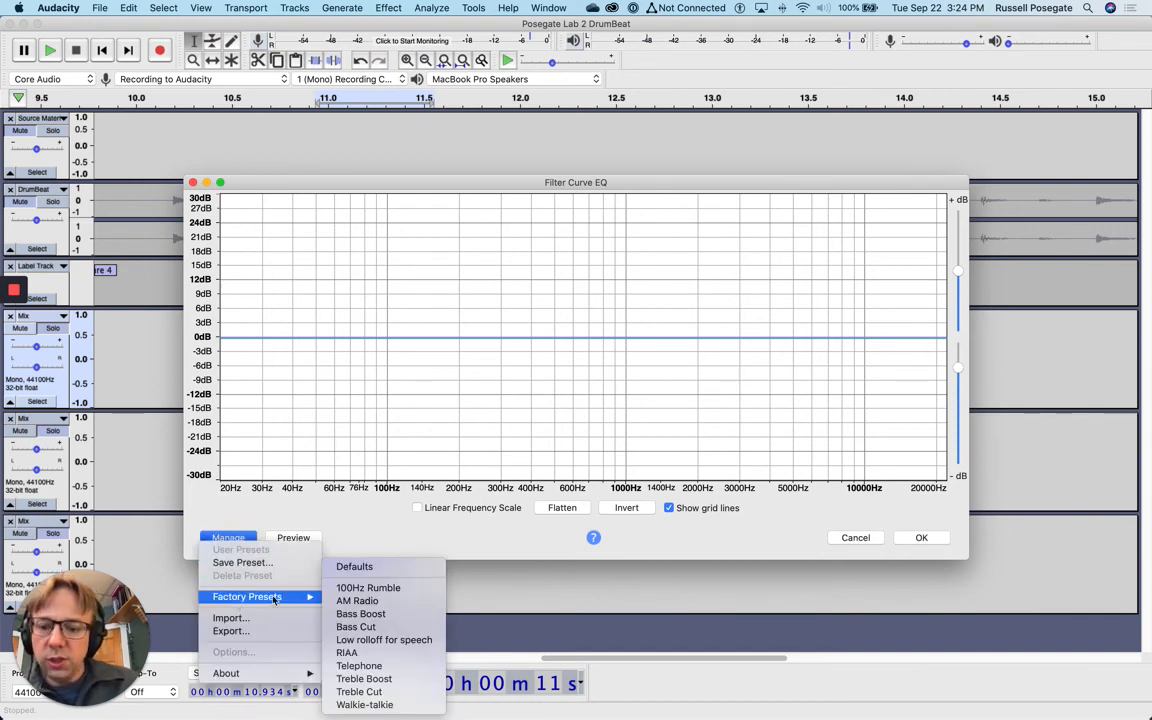
click(387, 667)
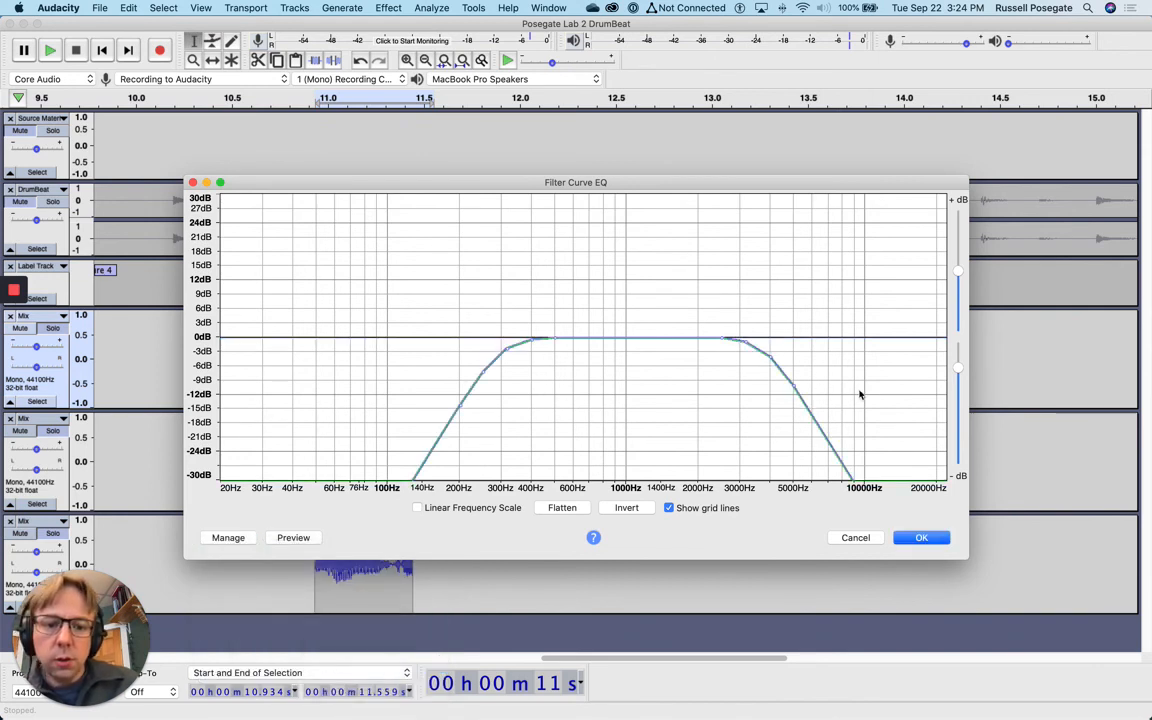
click(289, 537)
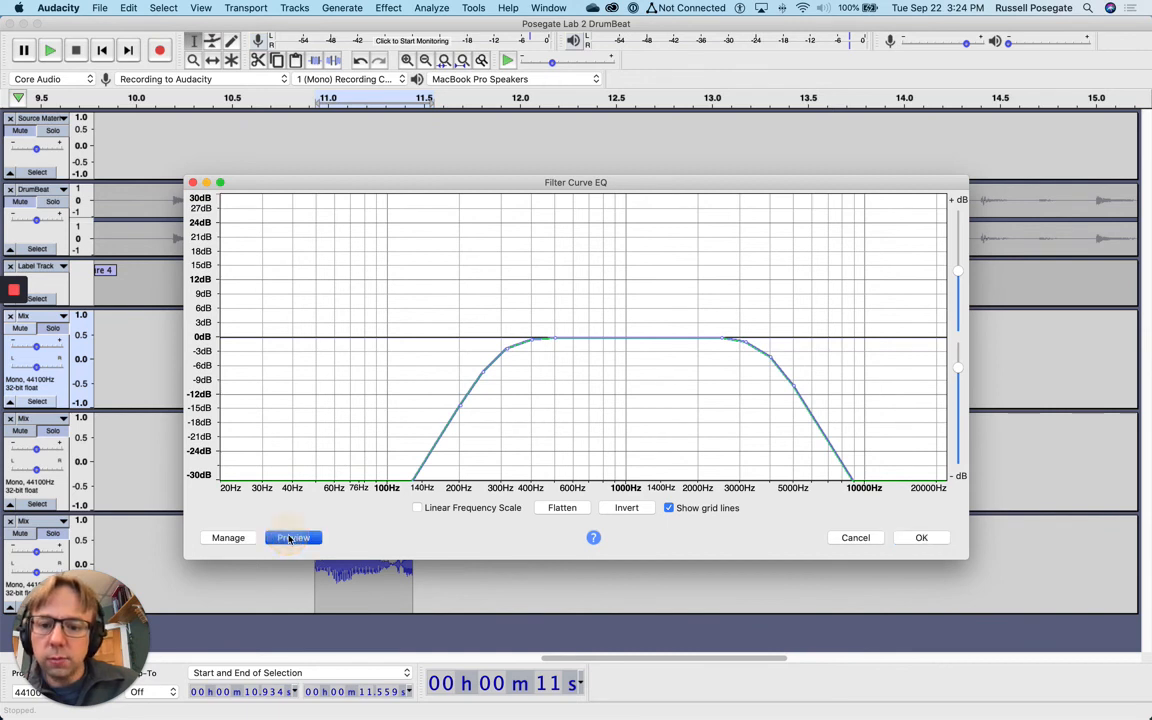
Flatten the filter curve, preview the 100Hz Rumble factory preset, and close the effect without applying it
click(574, 508)
click(228, 537)
mouse_move(249, 598)
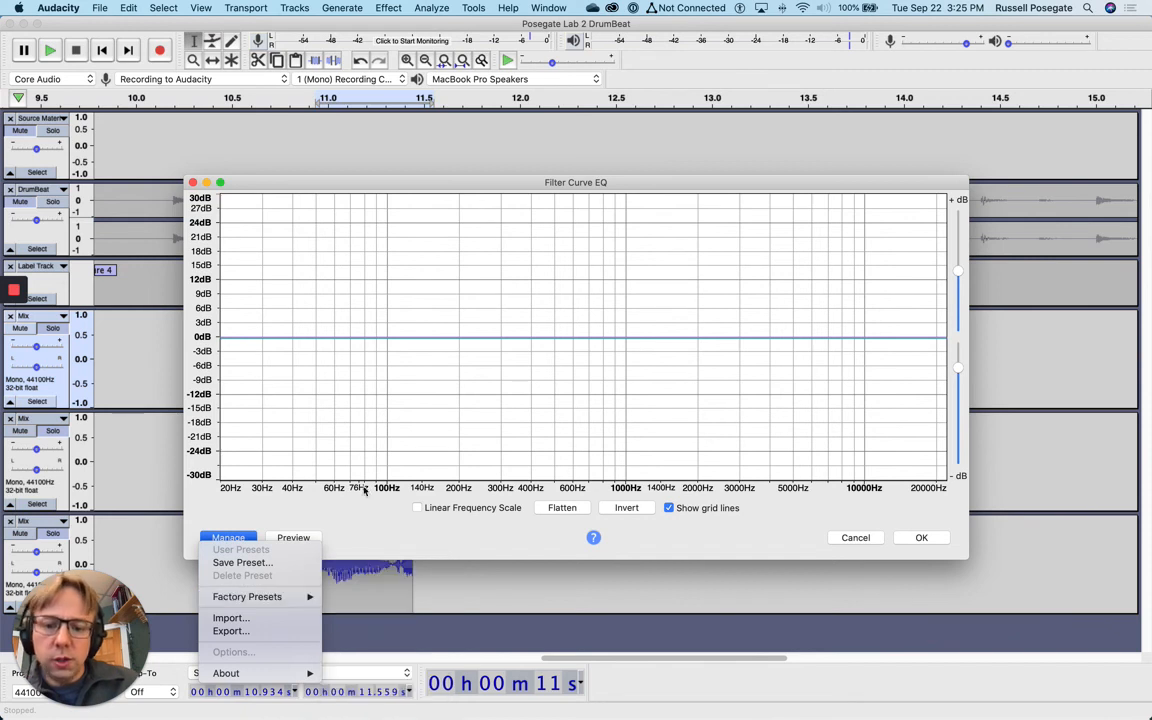
click(362, 588)
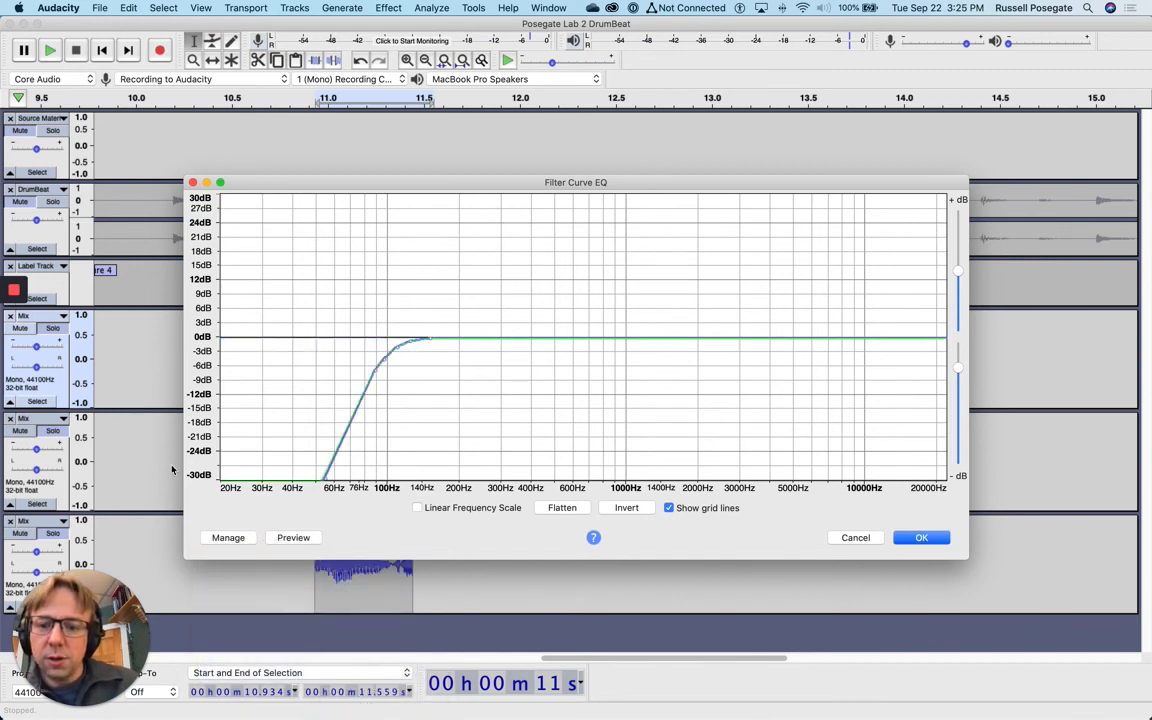
click(290, 538)
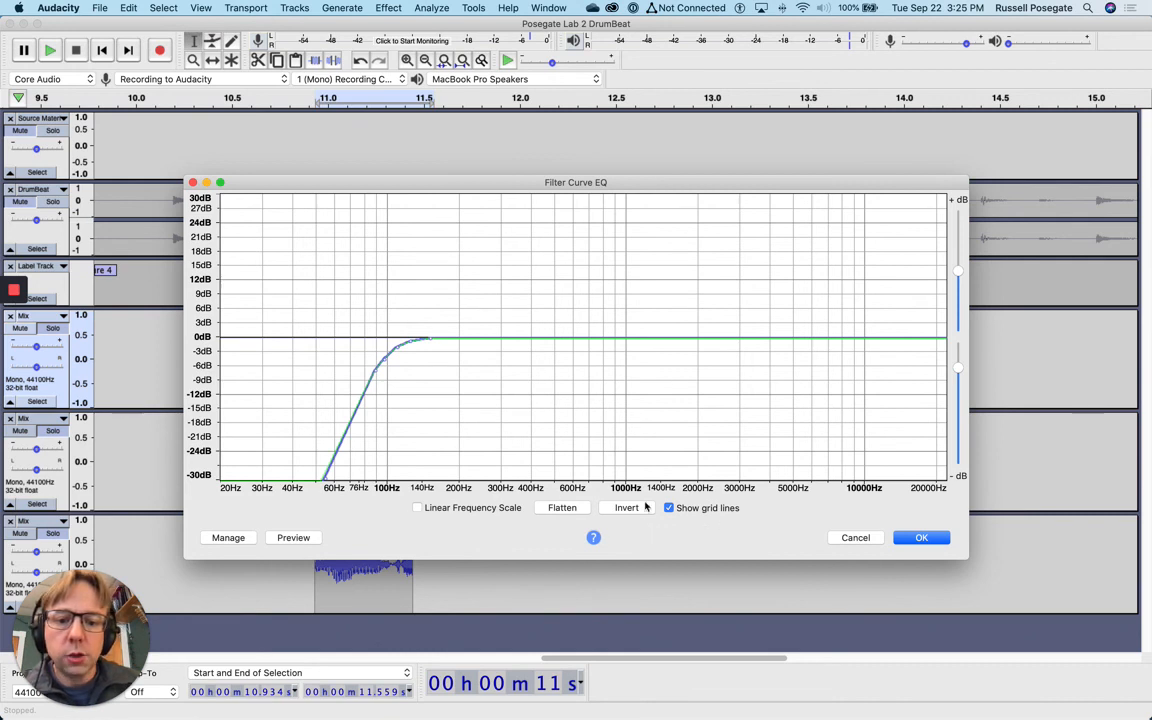
click(855, 537)
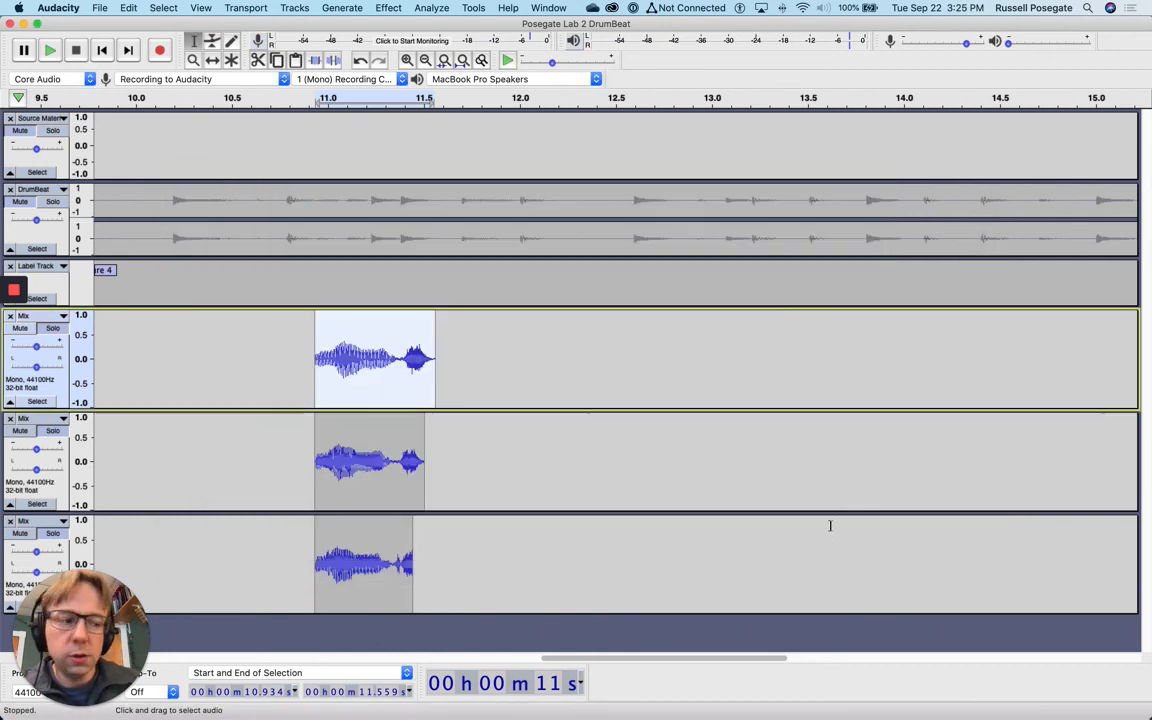